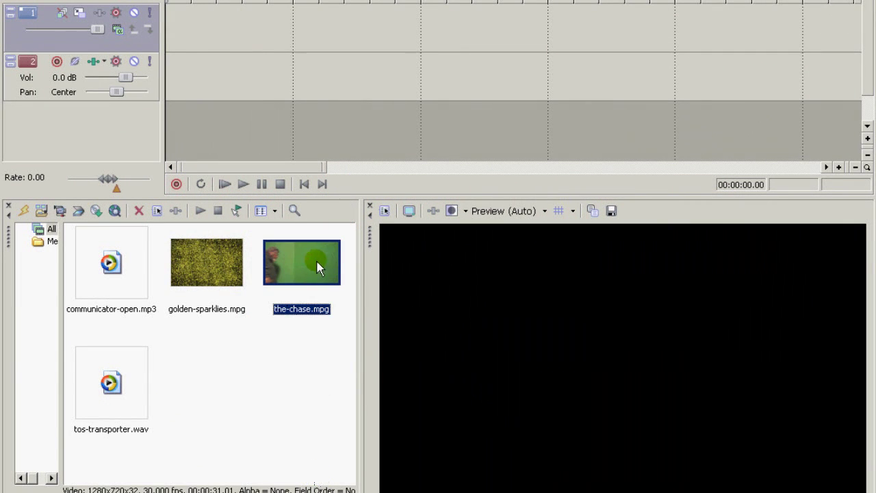
Place the-chase.mpg on the timeline, with its video and audio on separate tracks
{"action": "left_click_drag", "start_coordinate": [317, 261], "coordinate": [171, 21]}
Play the-chase and split it at 7.05, where the actor holds the communicator
{"action": "left_click_drag", "start_coordinate": [324, 169], "coordinate": [414, 165]}
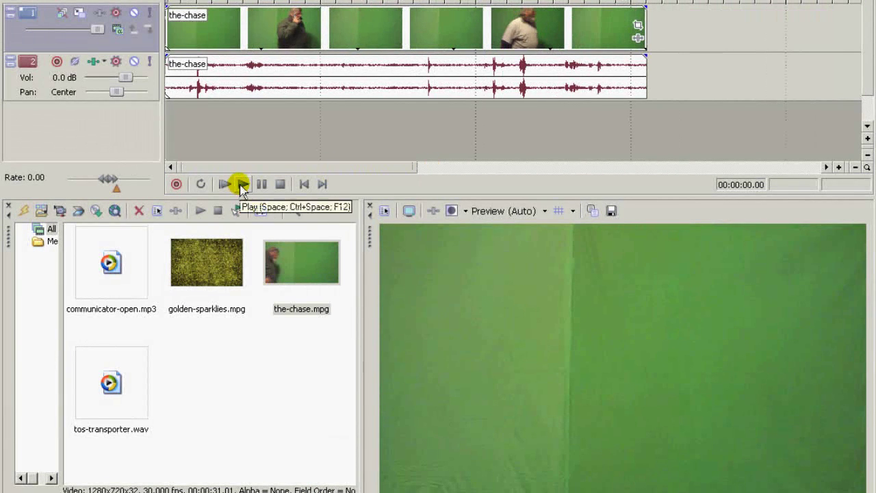
{"action": "left_click", "coordinate": [243, 183]}
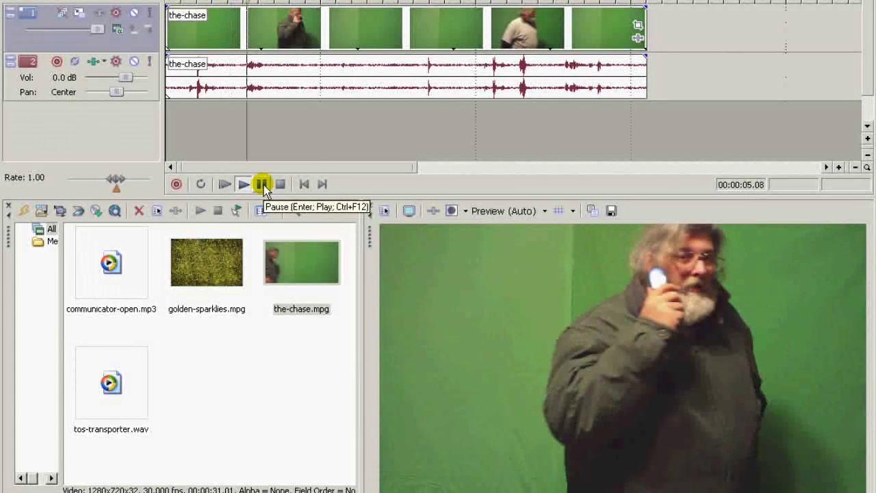
{"action": "left_click", "coordinate": [262, 184]}
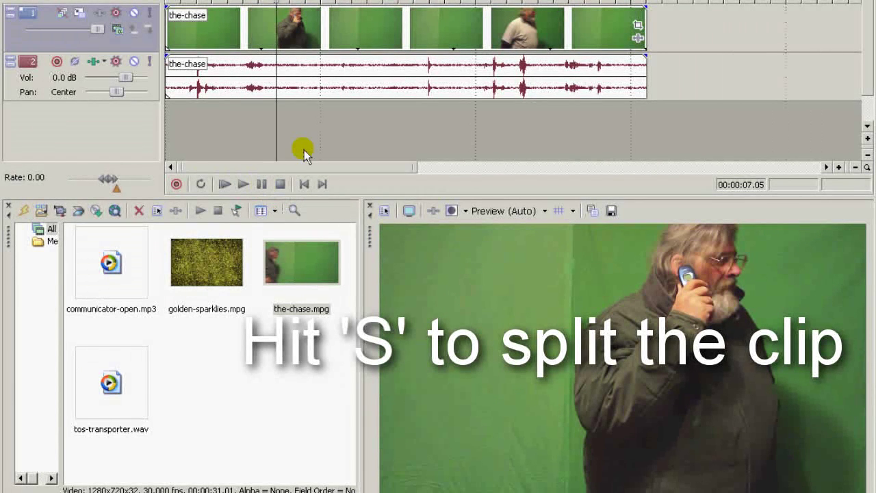
{"action": "key", "text": "s"}
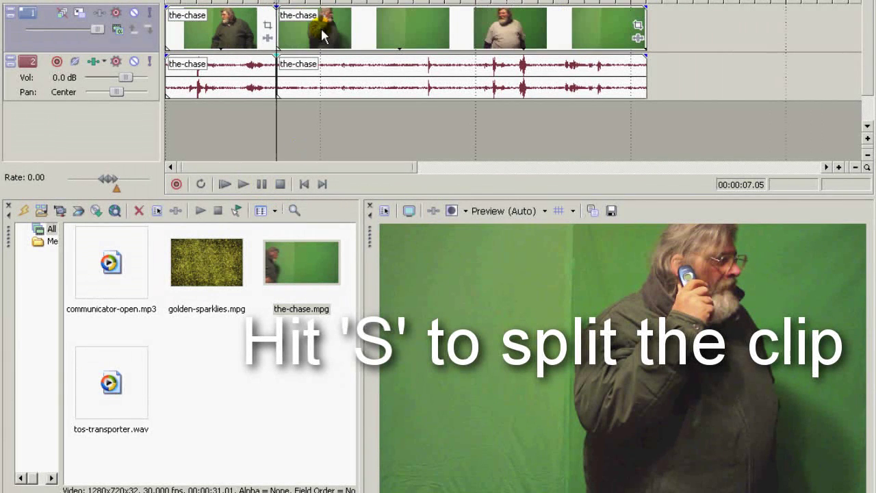
Shift the second part later and snapshot the frame one step earlier
{"action": "left_click_drag", "start_coordinate": [320, 26], "coordinate": [417, 24]}
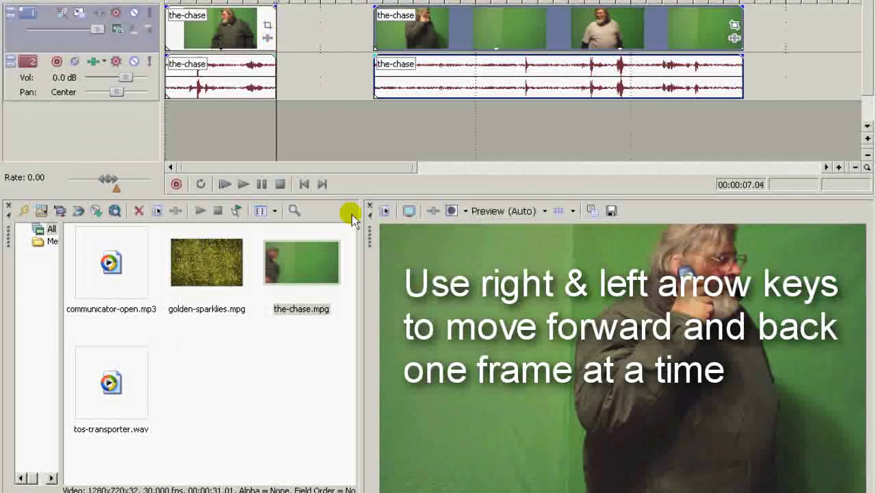
{"action": "key", "text": "Left"}
{"action": "left_click", "coordinate": [612, 212]}
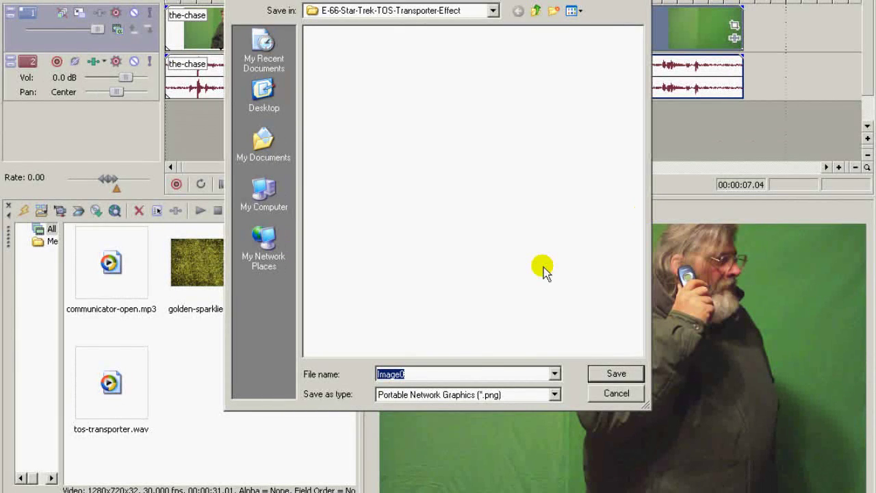
Save stills beam-out.png and empty.png (at 19.26), then push the later chase clip further right
{"action": "type", "text": "beam"}
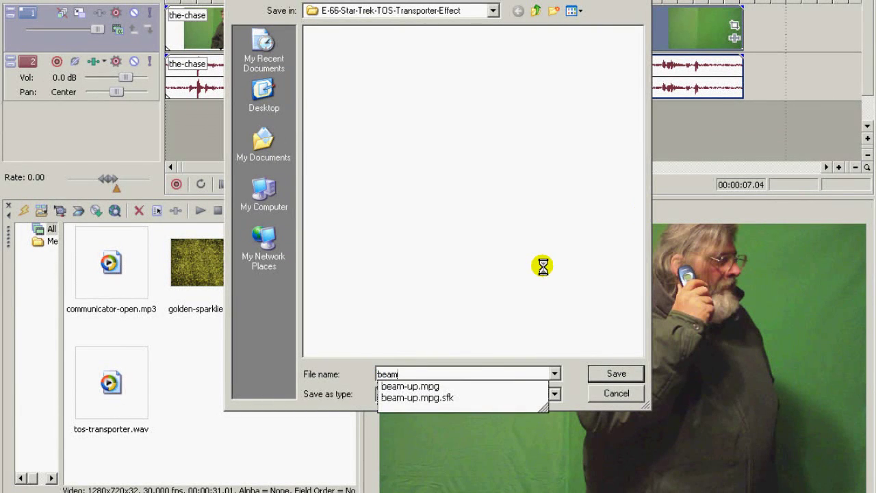
{"action": "type", "text": "-out"}
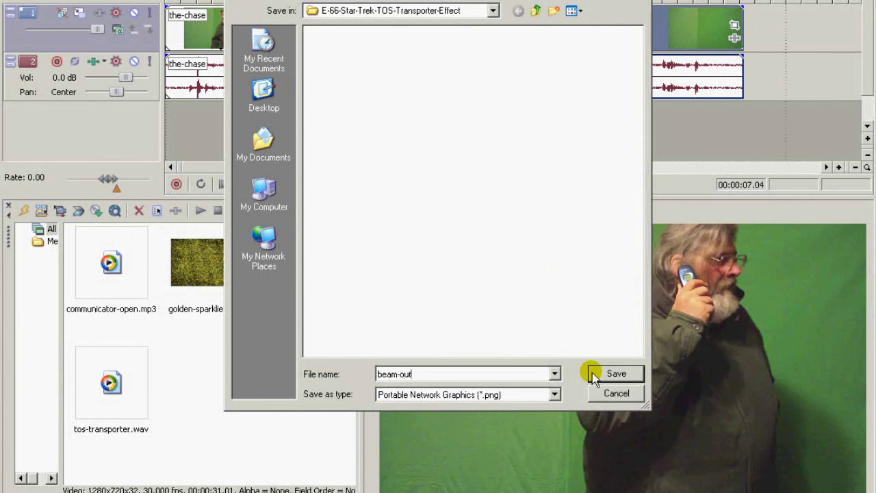
{"action": "left_click", "coordinate": [592, 372]}
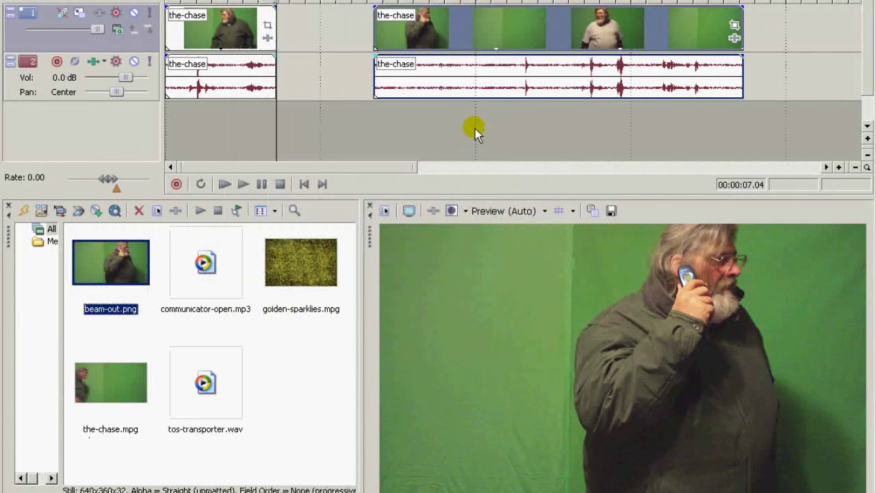
{"action": "left_click", "coordinate": [473, 127]}
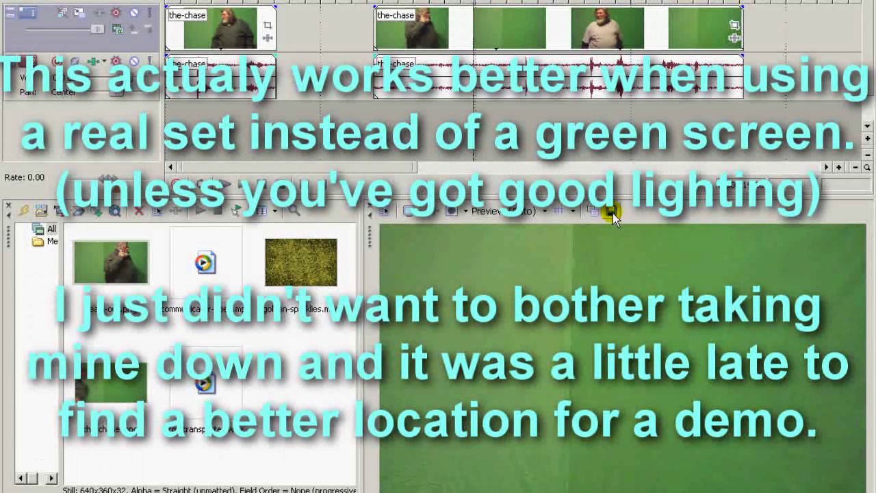
{"action": "left_click", "coordinate": [611, 213]}
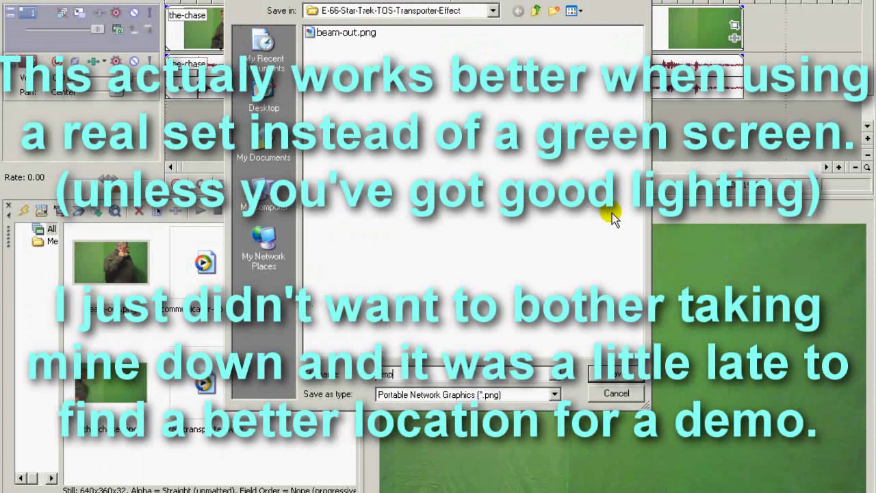
{"action": "key", "text": "Return"}
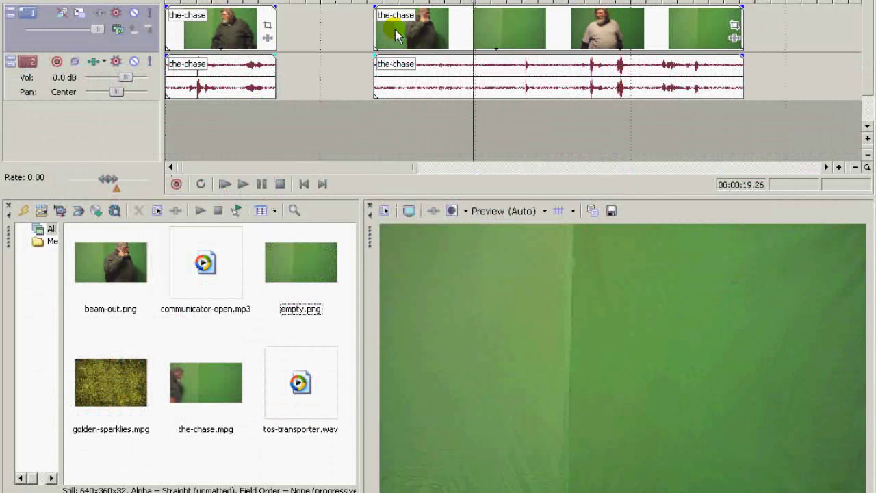
{"action": "left_click_drag", "start_coordinate": [395, 35], "coordinate": [796, 19]}
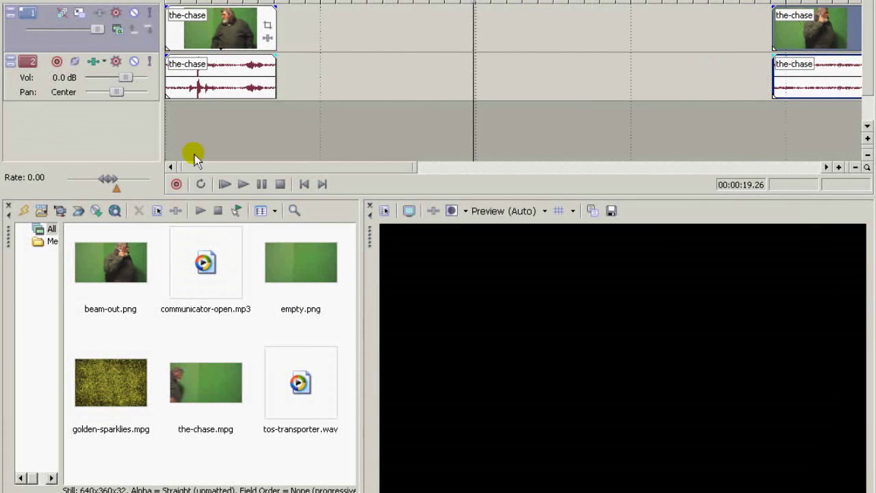
Insert two empty video tracks above the footage
{"action": "left_click", "coordinate": [278, 135]}
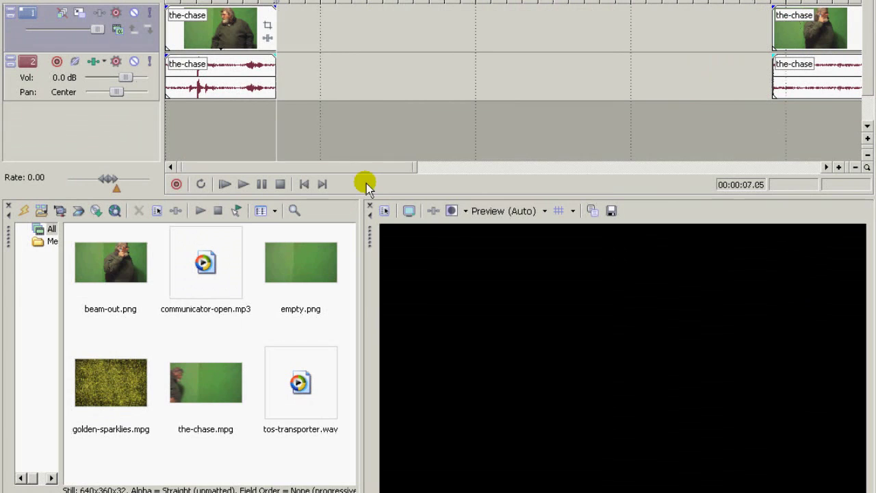
{"action": "right_click", "coordinate": [340, 22]}
{"action": "left_click", "coordinate": [400, 53]}
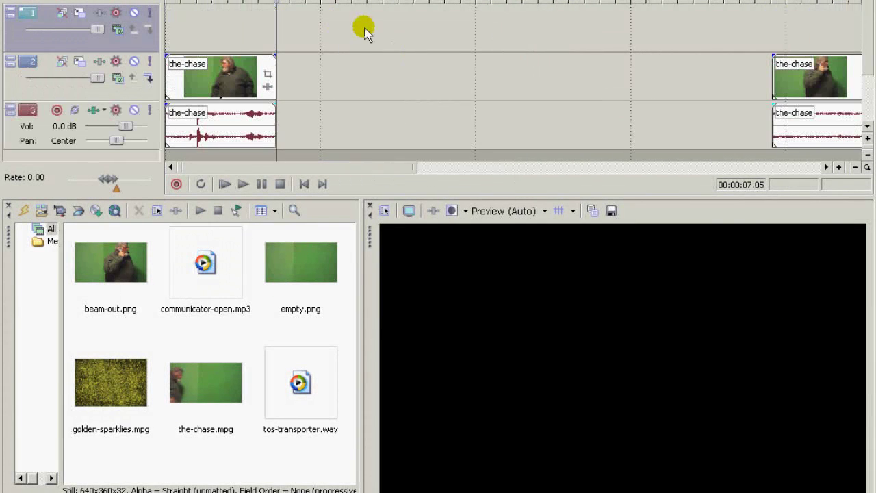
{"action": "right_click", "coordinate": [364, 28]}
{"action": "left_click", "coordinate": [393, 54]}
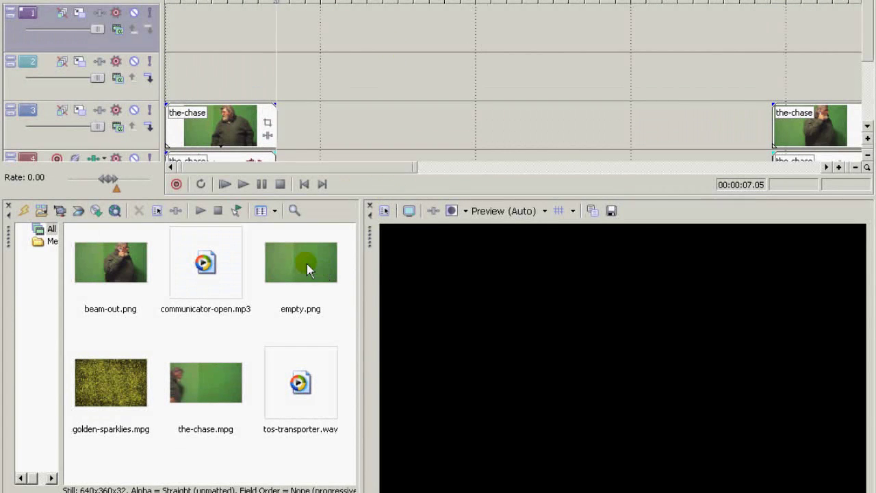
Put beam-out.png on track 3 right after the first chase clip, with tos-transporter.wav beneath it
{"action": "left_click", "coordinate": [116, 273]}
{"action": "left_click_drag", "start_coordinate": [116, 268], "coordinate": [286, 142]}
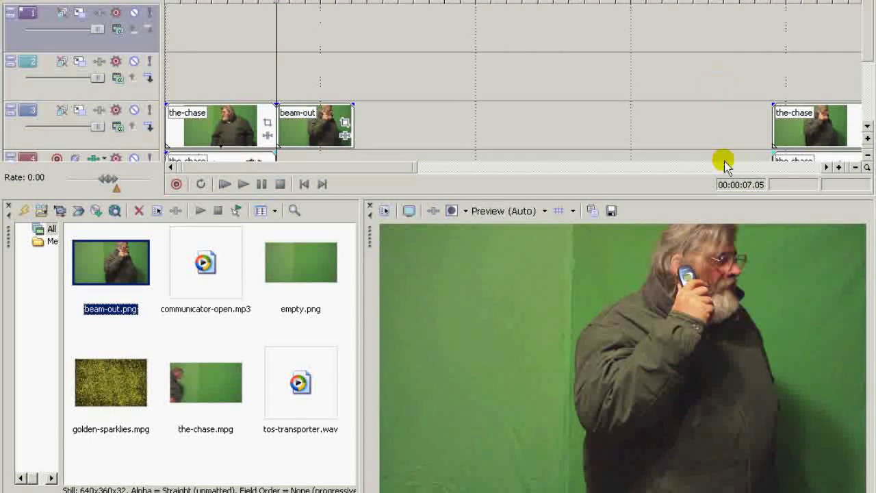
{"action": "left_click", "coordinate": [867, 128]}
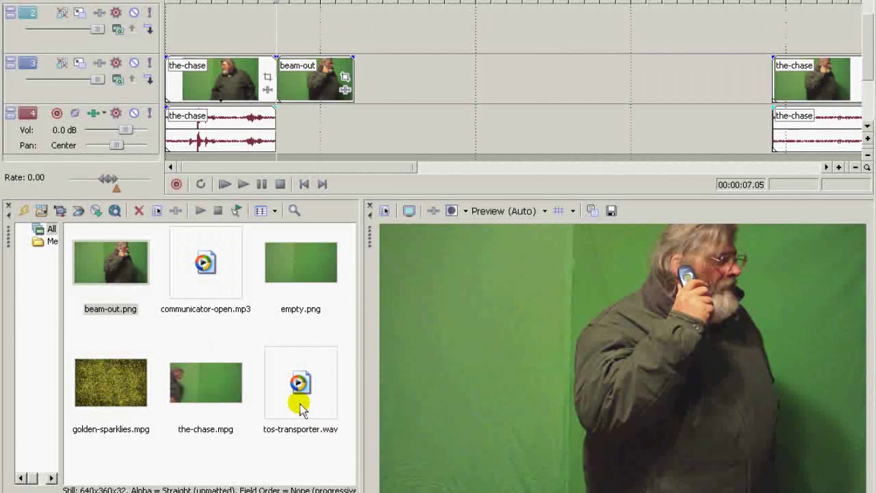
{"action": "left_click_drag", "start_coordinate": [297, 401], "coordinate": [287, 136]}
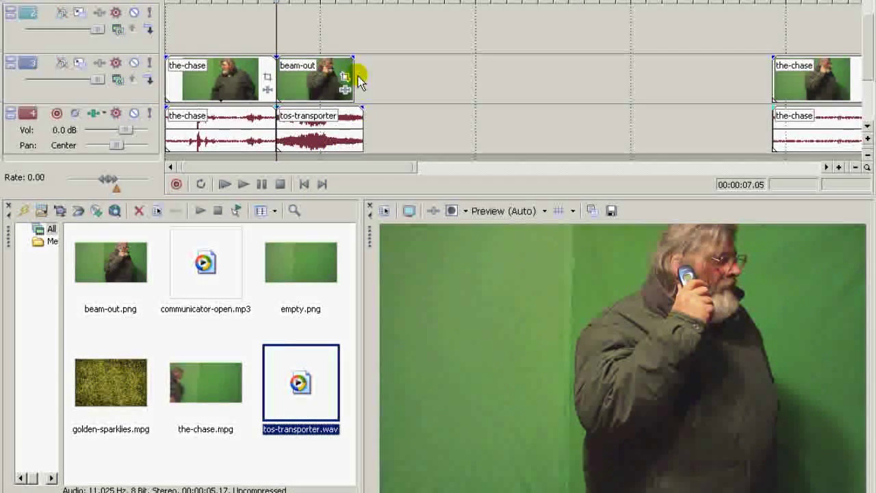
Lengthen beam-out slightly and place empty.png on track 1, trimmed to end with beam-out
{"action": "left_click_drag", "start_coordinate": [349, 71], "coordinate": [358, 73]}
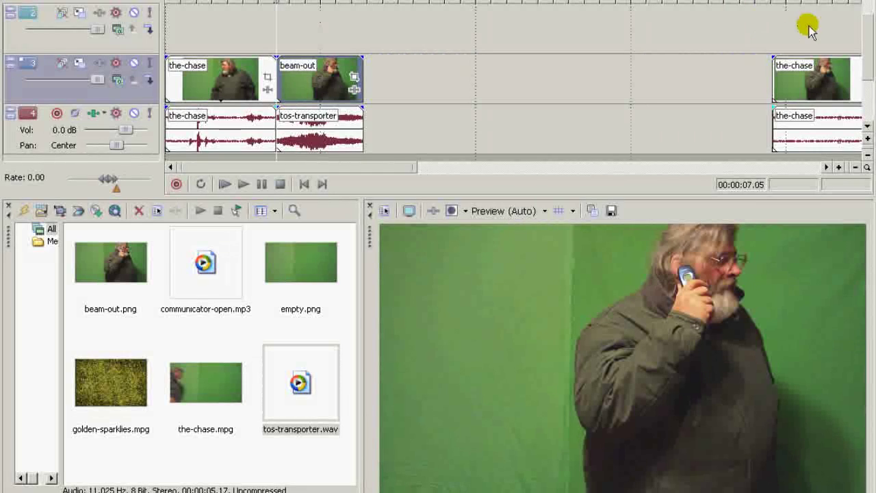
{"action": "left_click_drag", "start_coordinate": [868, 27], "coordinate": [868, 10]}
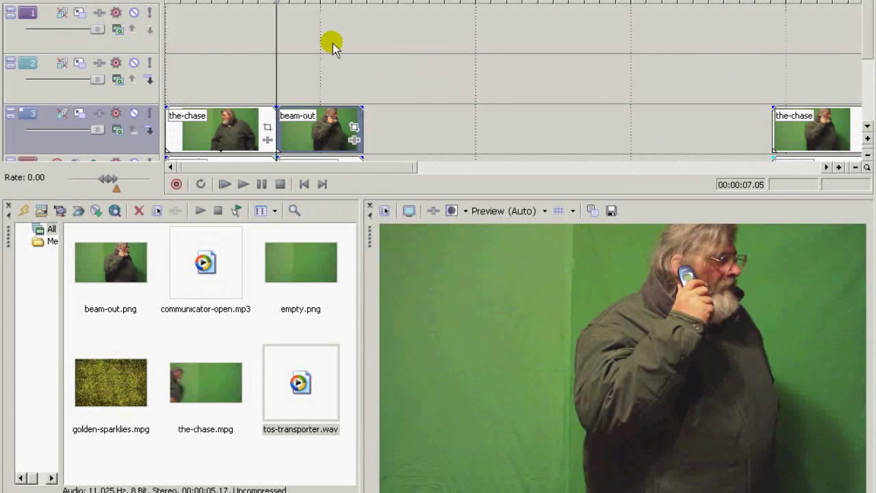
{"action": "left_click_drag", "start_coordinate": [299, 268], "coordinate": [285, 27]}
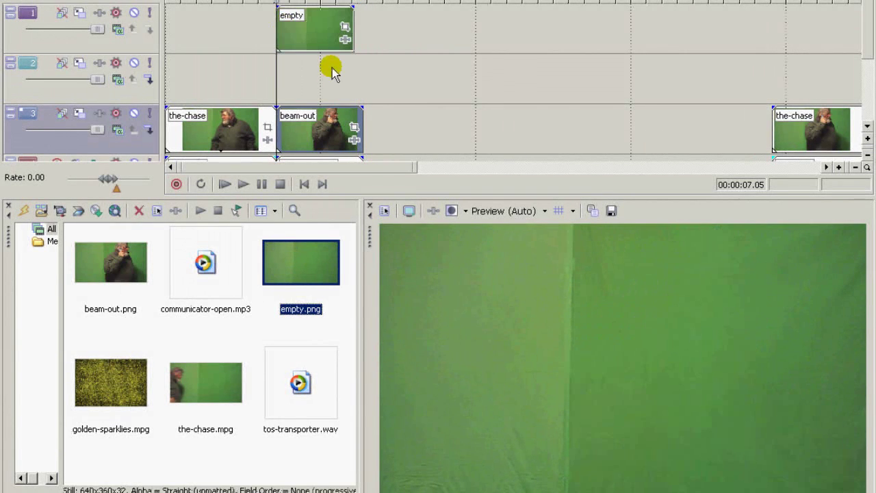
{"action": "left_click", "coordinate": [353, 19]}
{"action": "left_click_drag", "start_coordinate": [353, 19], "coordinate": [359, 19]}
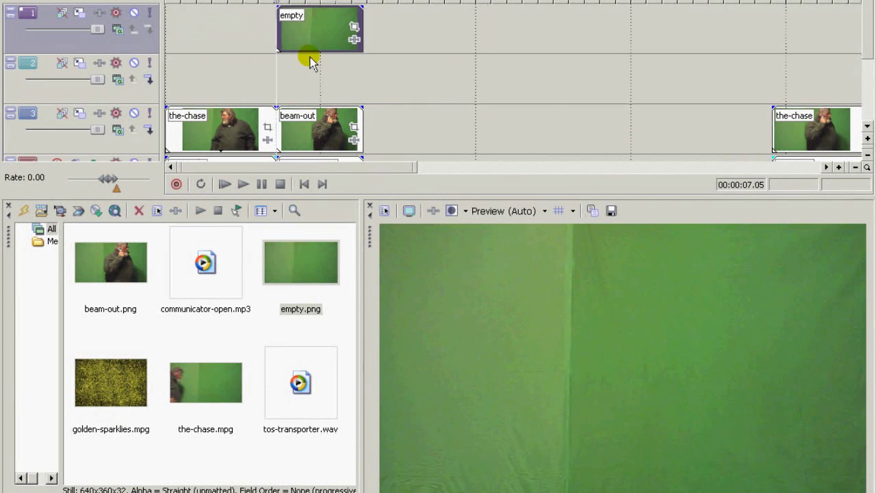
{"action": "left_click", "coordinate": [354, 129]}
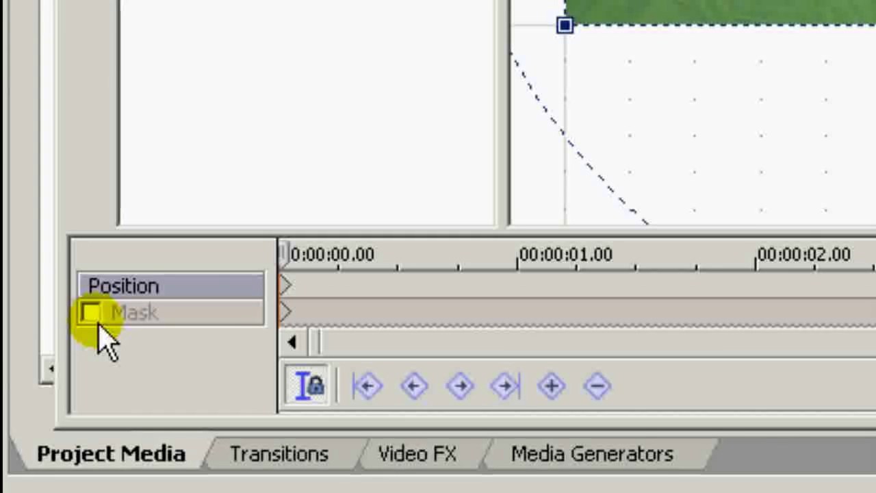
Enable masking on beam-out and trace the outline up the man's back
{"action": "left_click", "coordinate": [92, 315]}
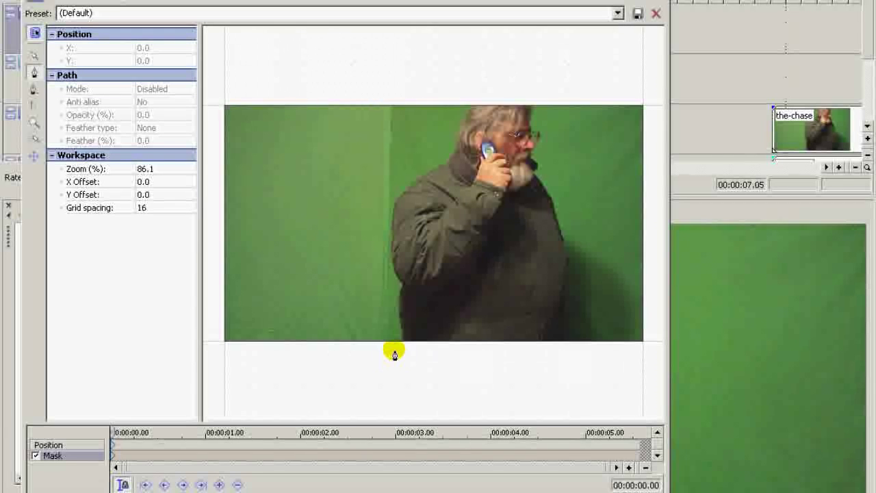
{"action": "left_click", "coordinate": [395, 350]}
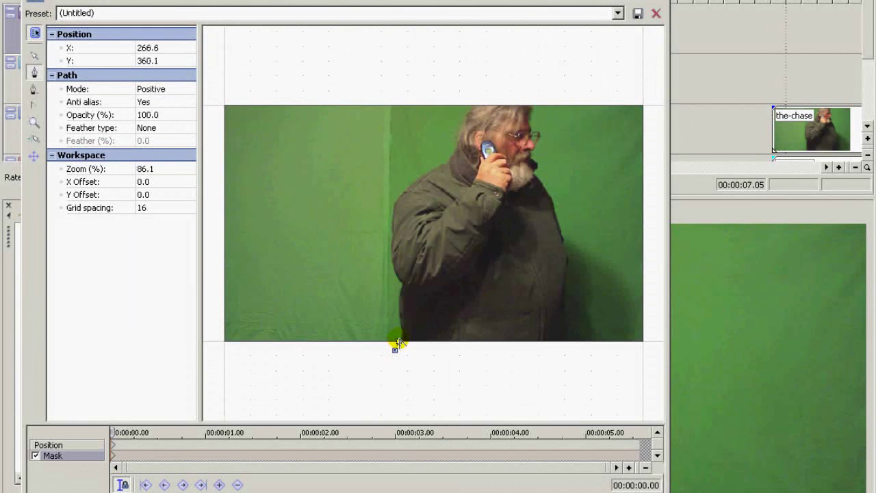
{"action": "left_click", "coordinate": [399, 340]}
{"action": "left_click", "coordinate": [399, 327]}
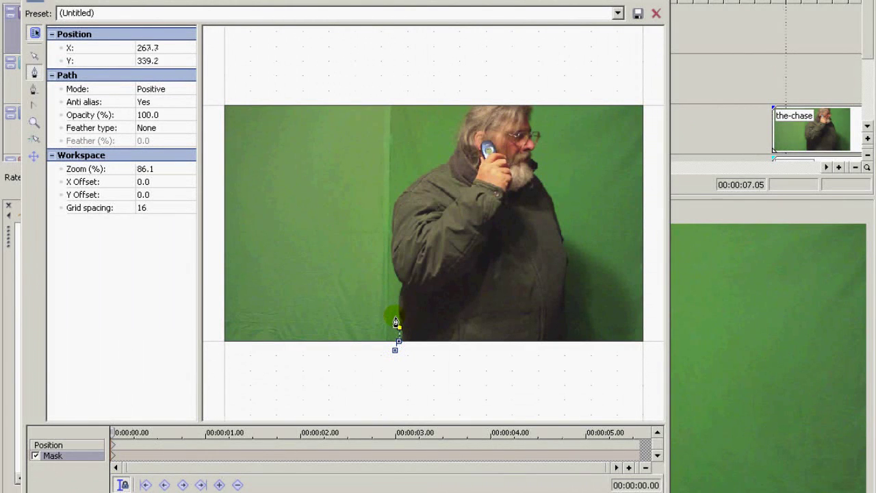
{"action": "left_click", "coordinate": [396, 317]}
{"action": "left_click", "coordinate": [397, 305]}
{"action": "left_click", "coordinate": [397, 292]}
{"action": "left_click", "coordinate": [395, 278]}
{"action": "left_click", "coordinate": [390, 260]}
{"action": "left_click", "coordinate": [390, 243]}
{"action": "left_click", "coordinate": [390, 228]}
{"action": "left_click", "coordinate": [390, 218]}
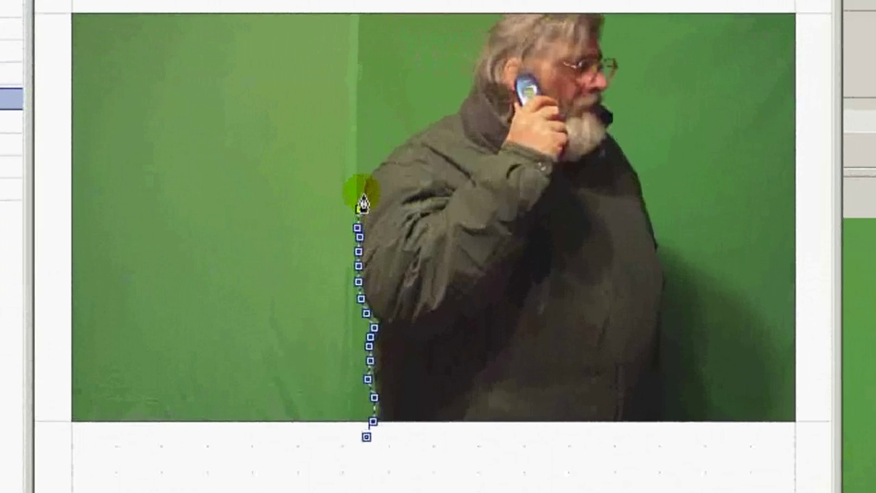
Continue the mask outline over his shoulder and collar to the back of his head
{"action": "left_click", "coordinate": [360, 191]}
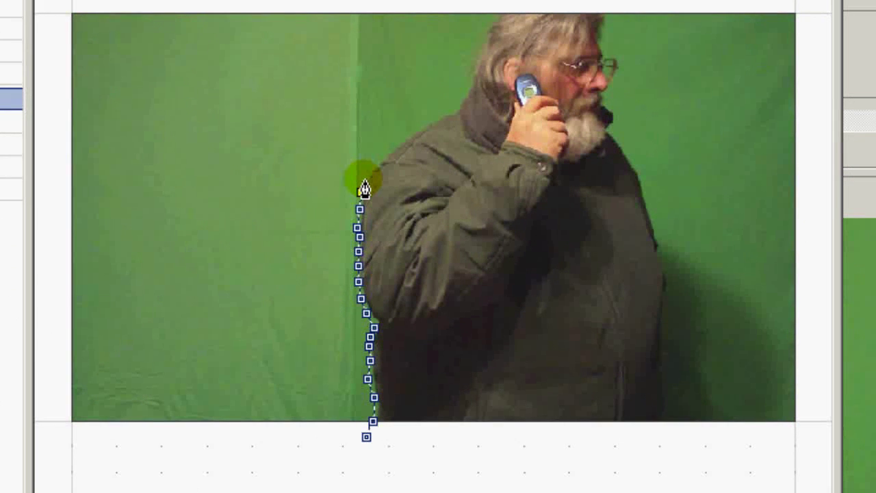
{"action": "left_click", "coordinate": [365, 180]}
{"action": "left_click", "coordinate": [372, 167]}
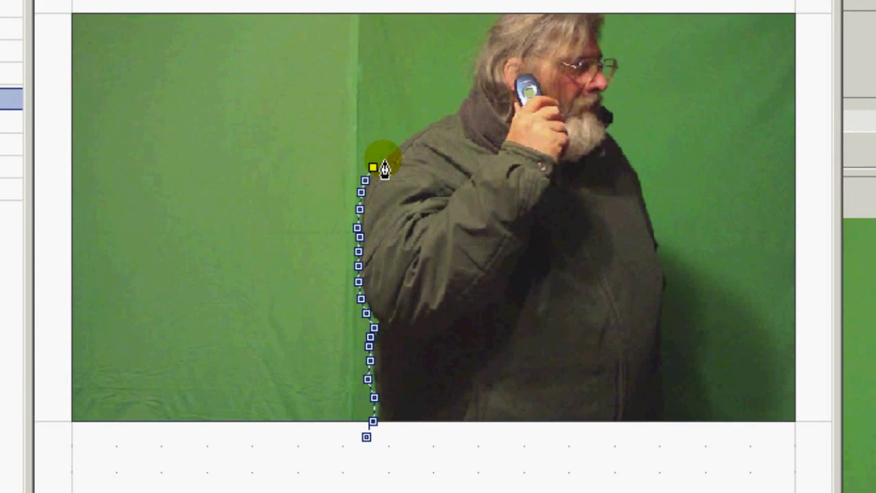
{"action": "left_click", "coordinate": [382, 159]}
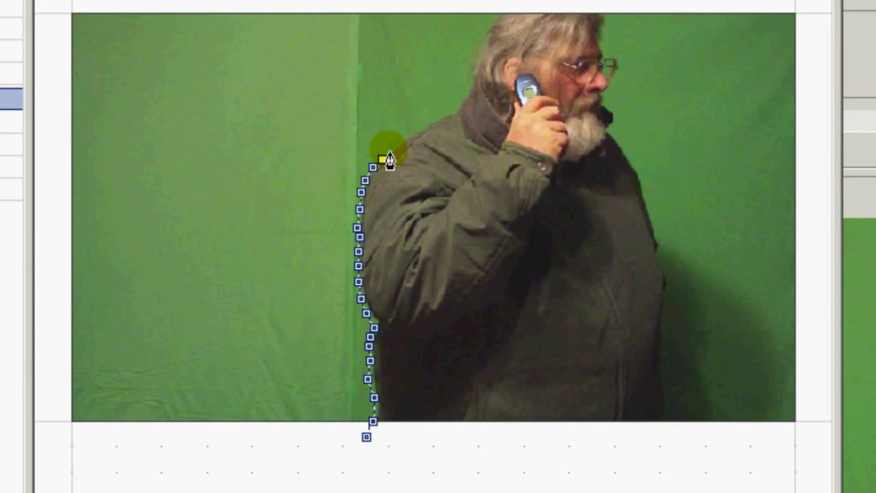
{"action": "left_click", "coordinate": [392, 150]}
{"action": "left_click", "coordinate": [409, 139]}
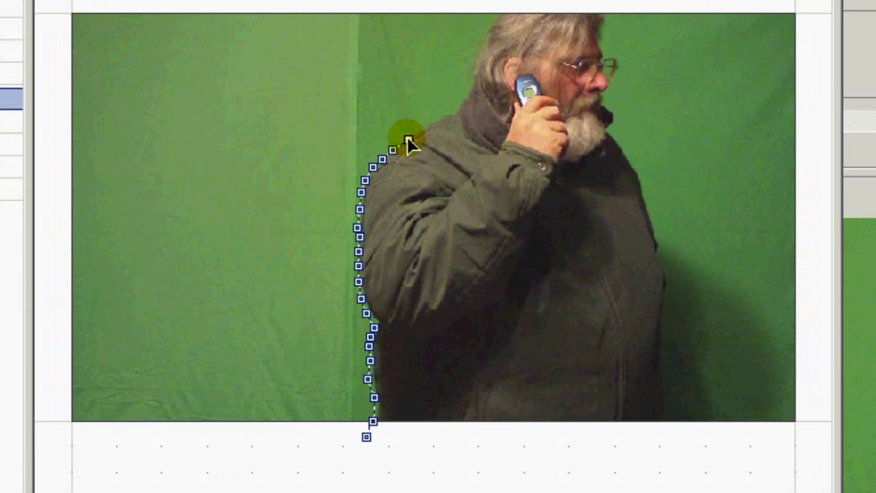
{"action": "left_click", "coordinate": [425, 125]}
{"action": "left_click", "coordinate": [436, 117]}
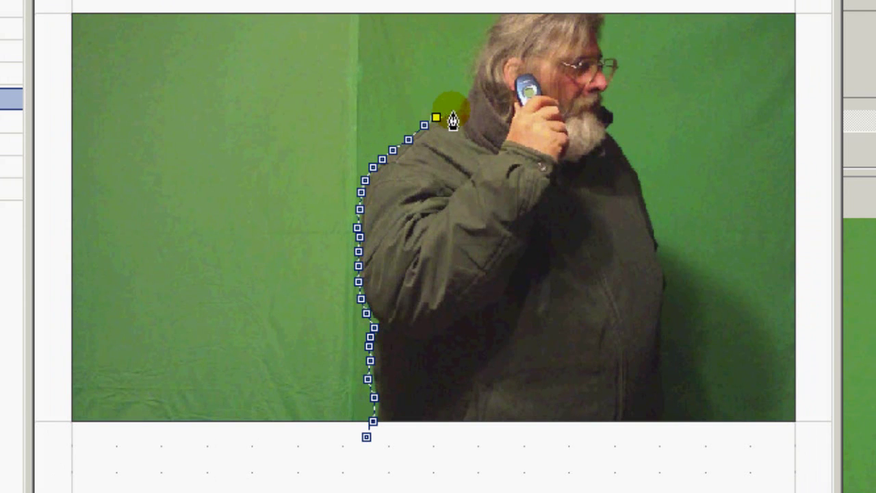
{"action": "left_click", "coordinate": [453, 111]}
{"action": "left_click", "coordinate": [464, 104]}
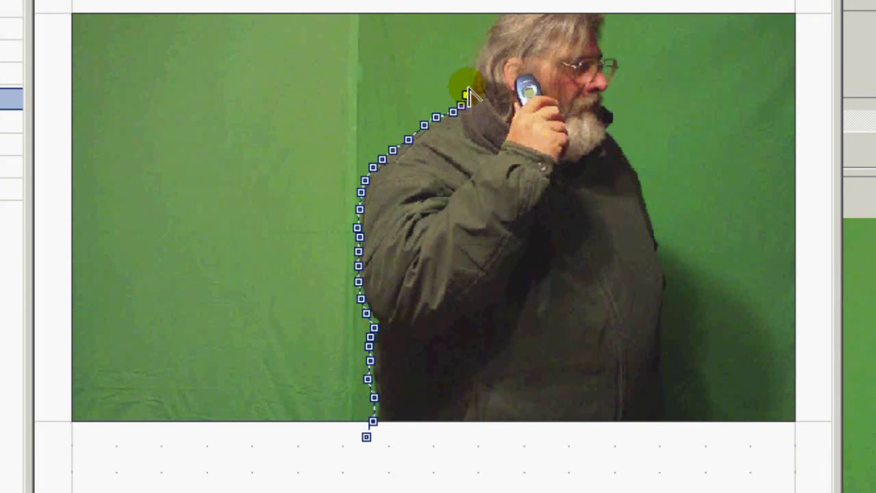
{"action": "left_click", "coordinate": [466, 94]}
{"action": "left_click", "coordinate": [470, 71]}
Carry the outline over his head, down his front to the frame bottom, and close it
{"action": "mouse_move", "coordinate": [473, 63]}
{"action": "left_mouse_down"}
{"action": "mouse_move", "coordinate": [481, 43]}
{"action": "mouse_move", "coordinate": [633, 179]}
{"action": "left_mouse_up"}
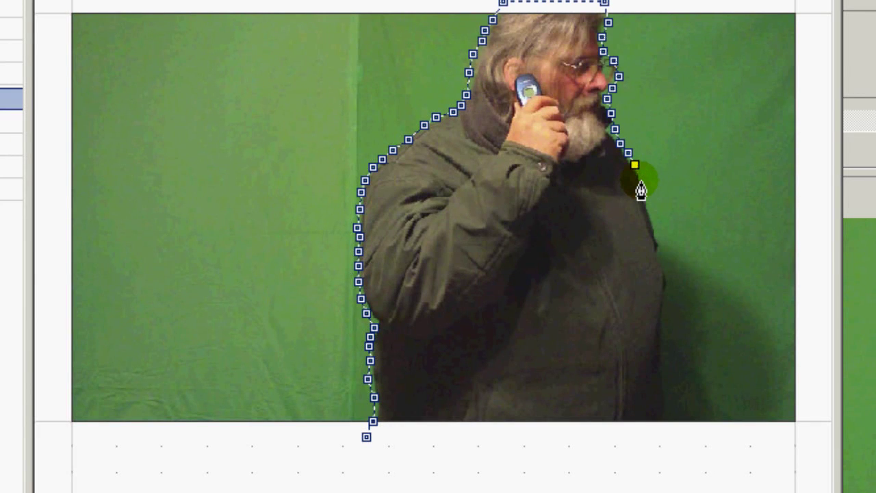
{"action": "left_click", "coordinate": [642, 181]}
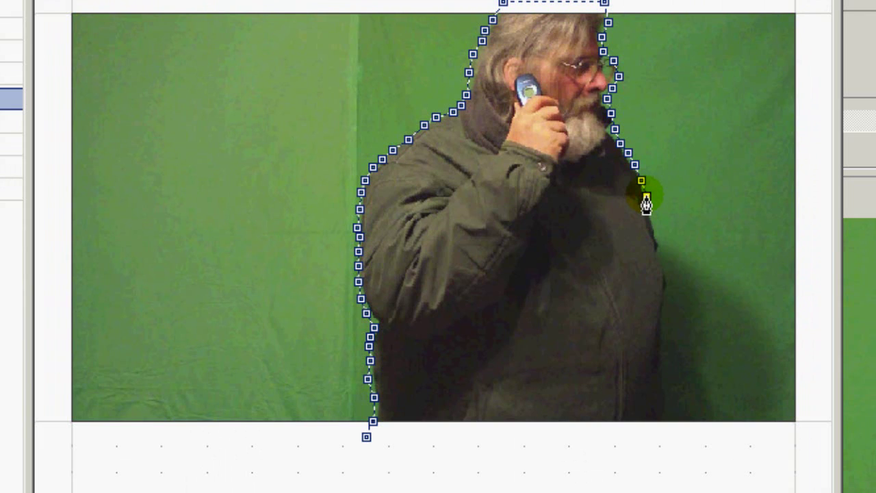
{"action": "left_click", "coordinate": [646, 196]}
{"action": "left_click", "coordinate": [649, 211]}
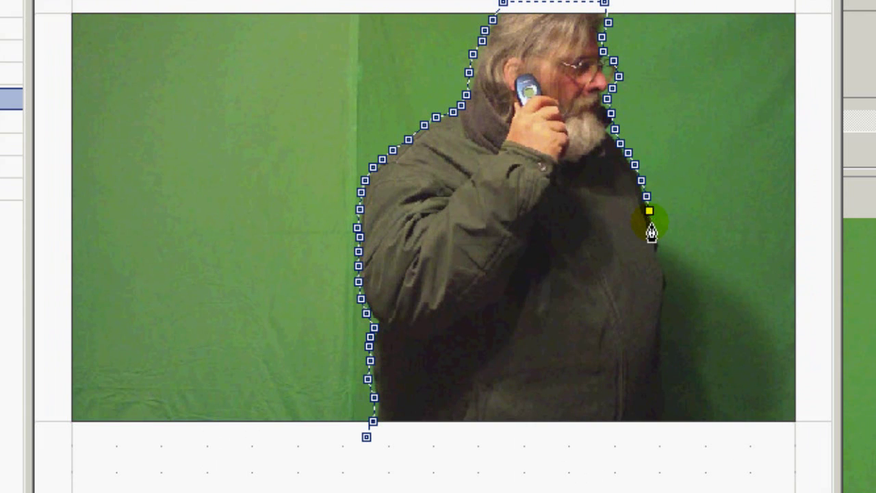
{"action": "left_click", "coordinate": [655, 225]}
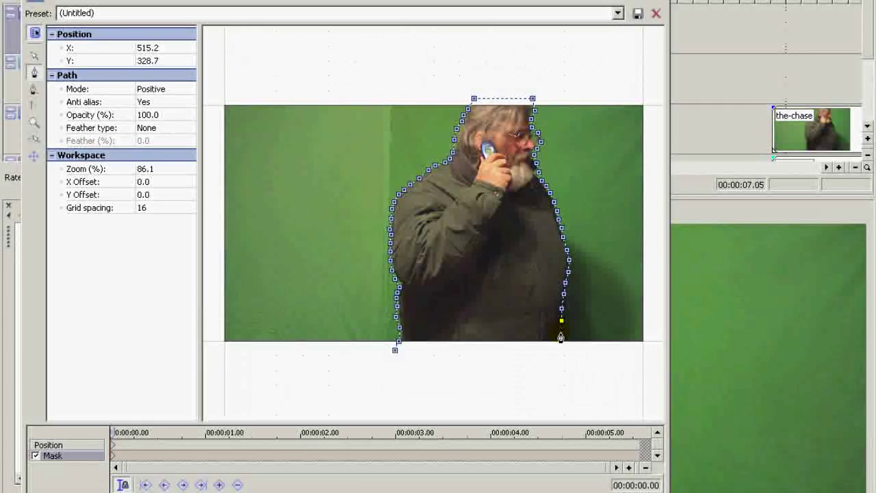
{"action": "left_click", "coordinate": [561, 334]}
{"action": "left_click", "coordinate": [562, 350]}
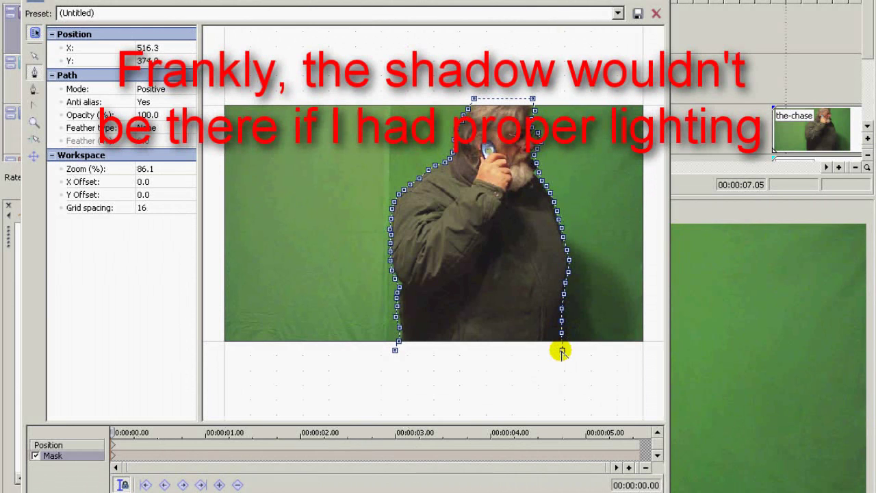
{"action": "left_click", "coordinate": [395, 351]}
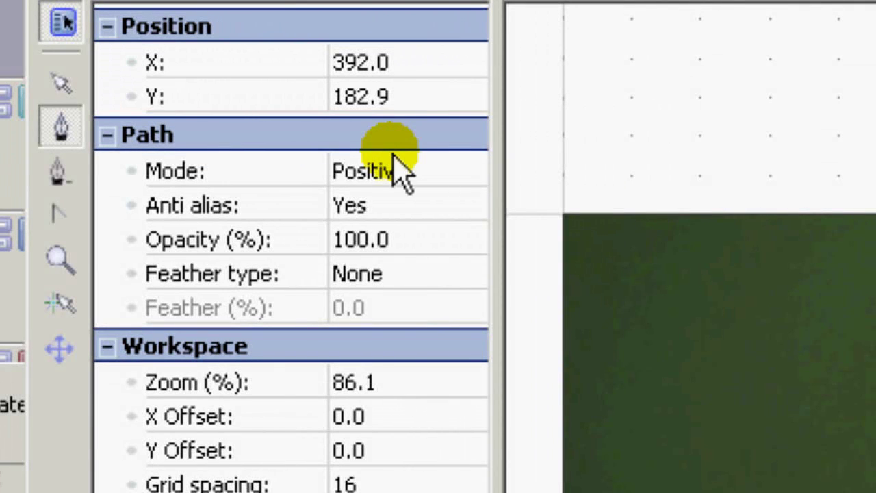
Set the mask to Negative mode with an In feather of 1.5%
{"action": "left_click", "coordinate": [378, 171]}
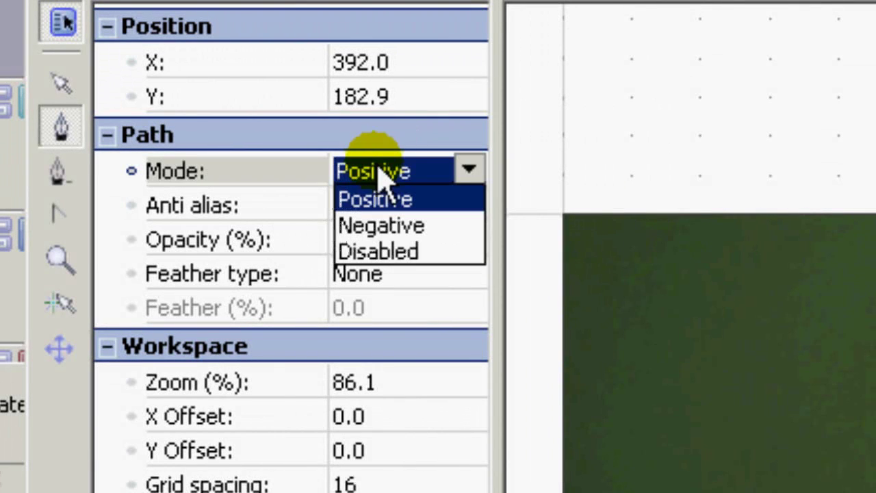
{"action": "left_click", "coordinate": [380, 228]}
{"action": "left_click", "coordinate": [391, 274]}
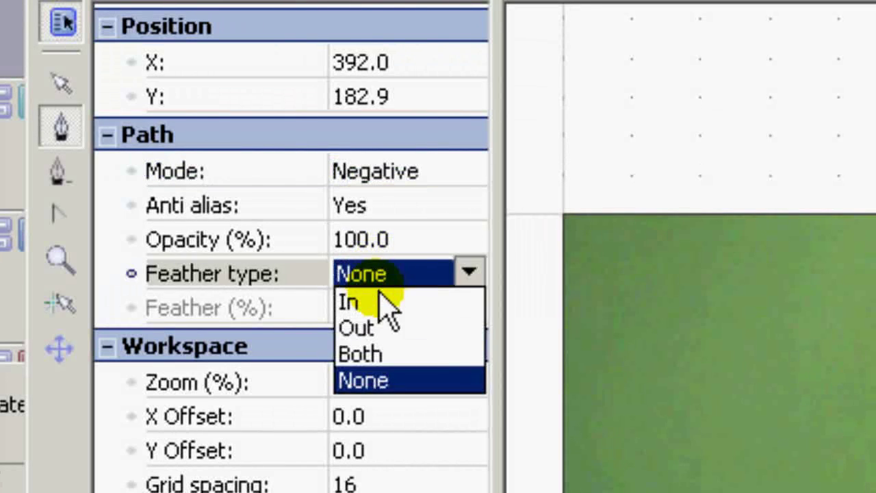
{"action": "left_click", "coordinate": [380, 294]}
{"action": "left_click", "coordinate": [375, 311]}
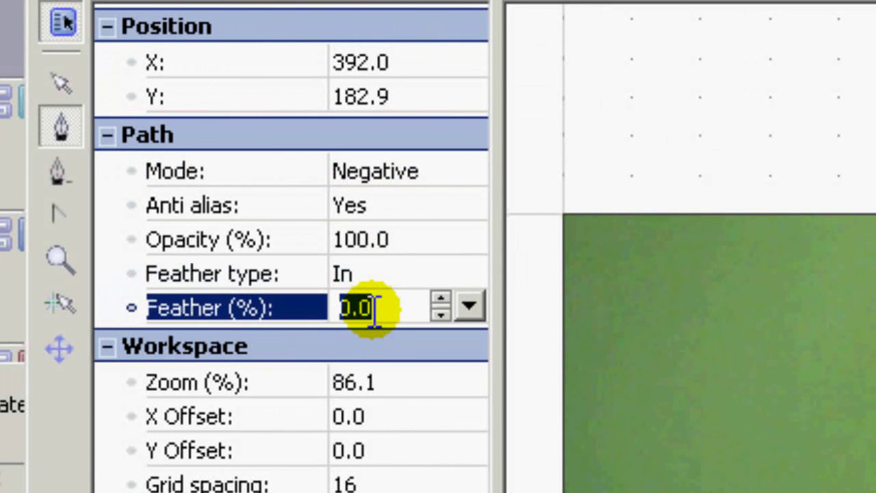
{"action": "type", "text": "1.5"}
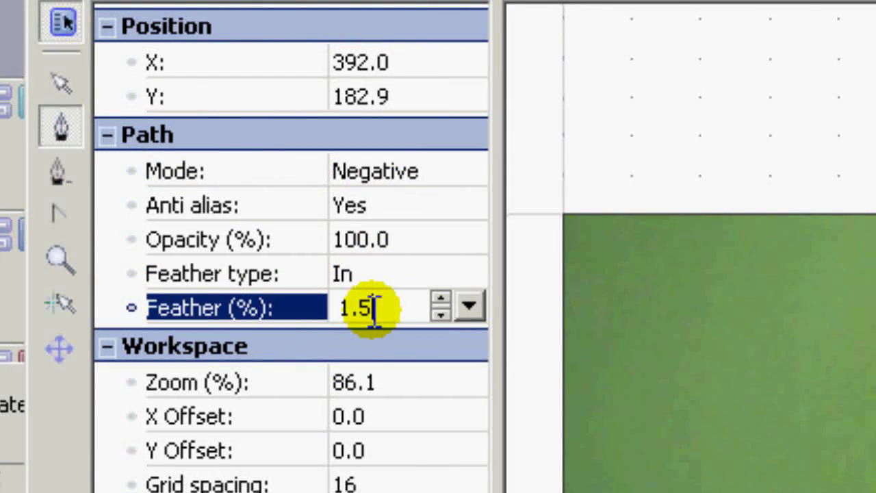
{"action": "key", "text": "Return"}
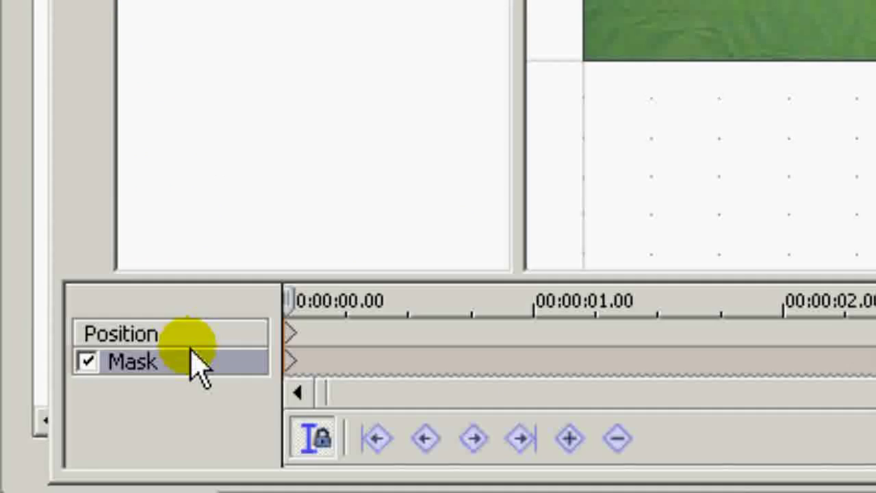
Copy the mask keyframe and turn off the mask on beam-out
{"action": "right_click", "coordinate": [299, 361]}
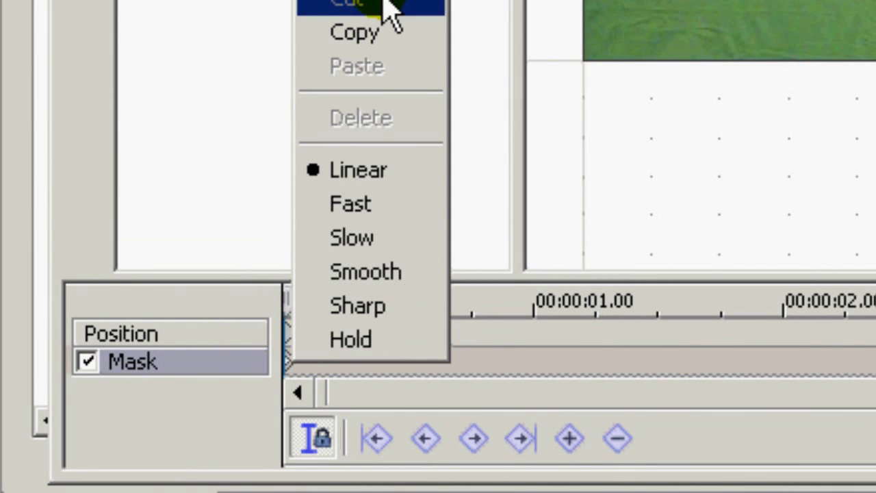
{"action": "left_click", "coordinate": [360, 33]}
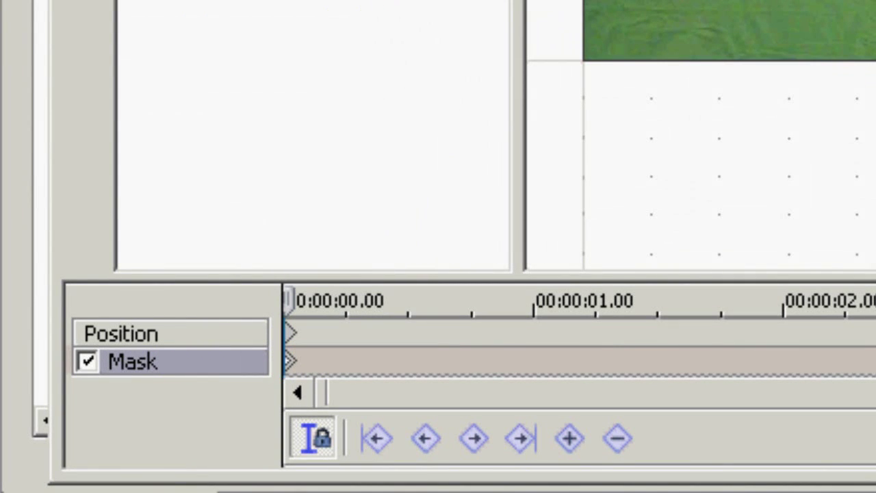
{"action": "left_click", "coordinate": [88, 364]}
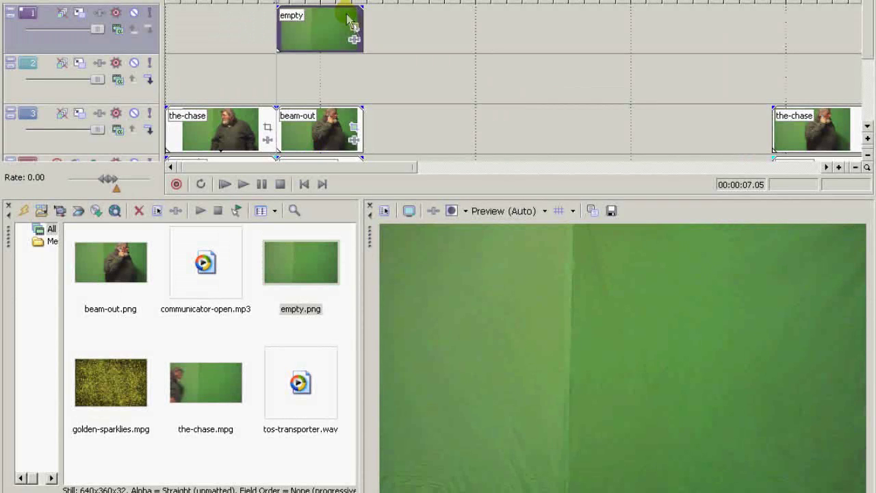
Enable a mask on the empty still and paste the copied actor-shaped mask keyframe into it
{"action": "left_click", "coordinate": [354, 28]}
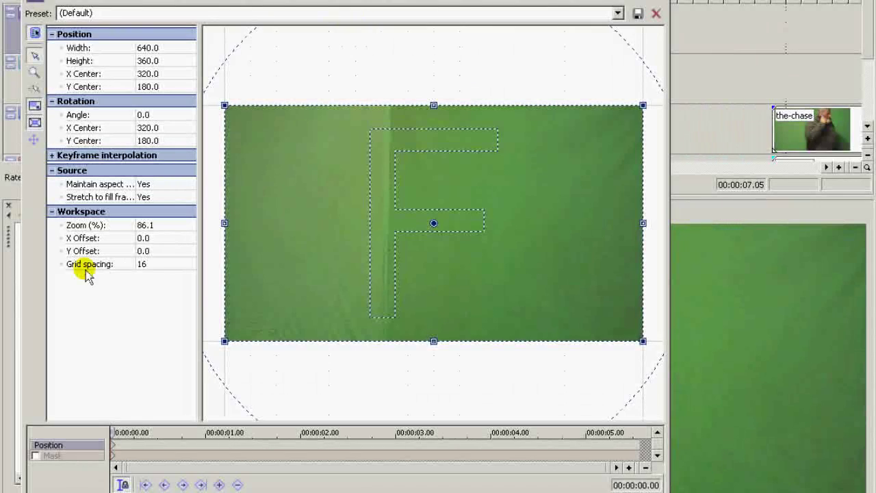
{"action": "left_click", "coordinate": [36, 457]}
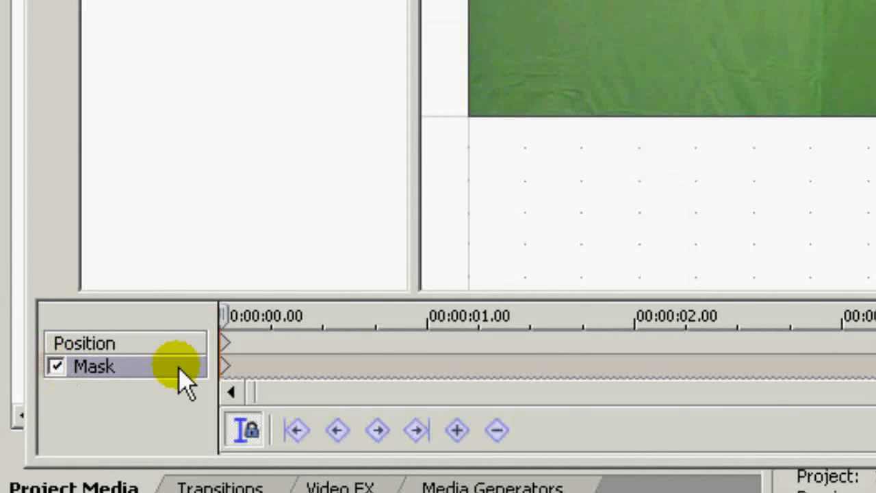
{"action": "right_click", "coordinate": [232, 374]}
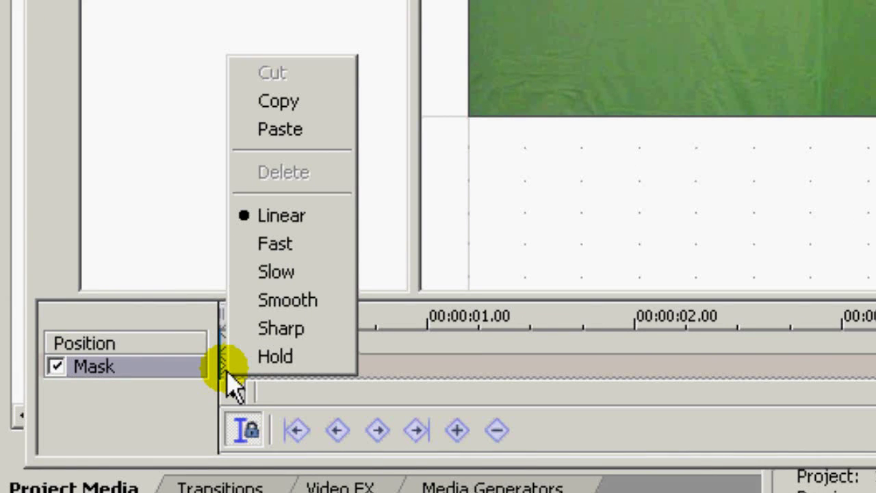
{"action": "left_click", "coordinate": [299, 130]}
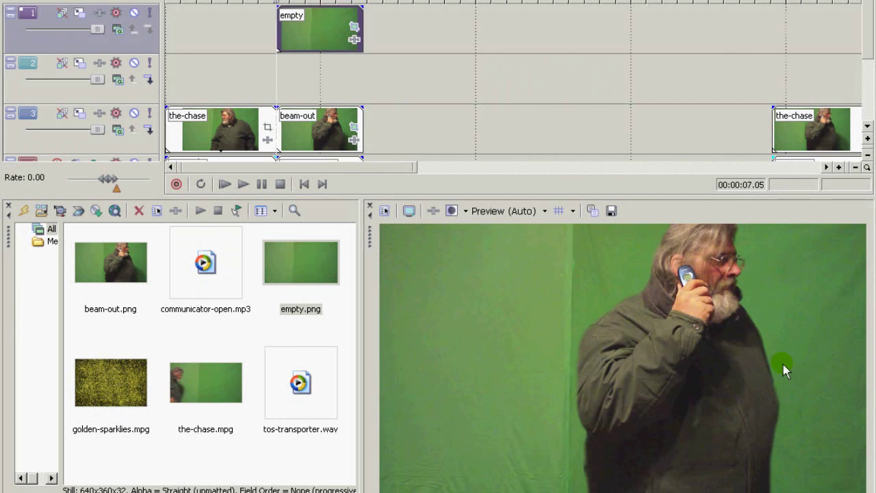
Place golden-sparklies.mpg on track 2 over beam-out, removing its audio track and leftover piece
{"action": "left_click", "coordinate": [164, 453]}
{"action": "left_click", "coordinate": [108, 392]}
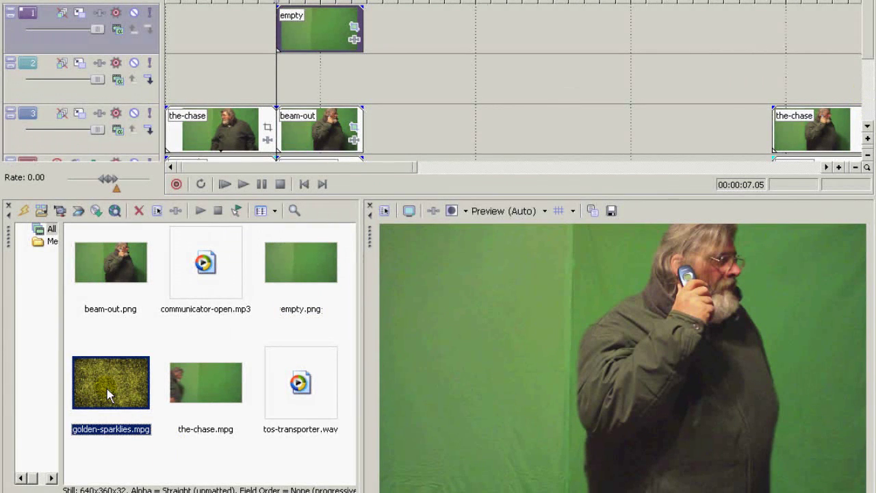
{"action": "left_click_drag", "start_coordinate": [108, 393], "coordinate": [287, 92]}
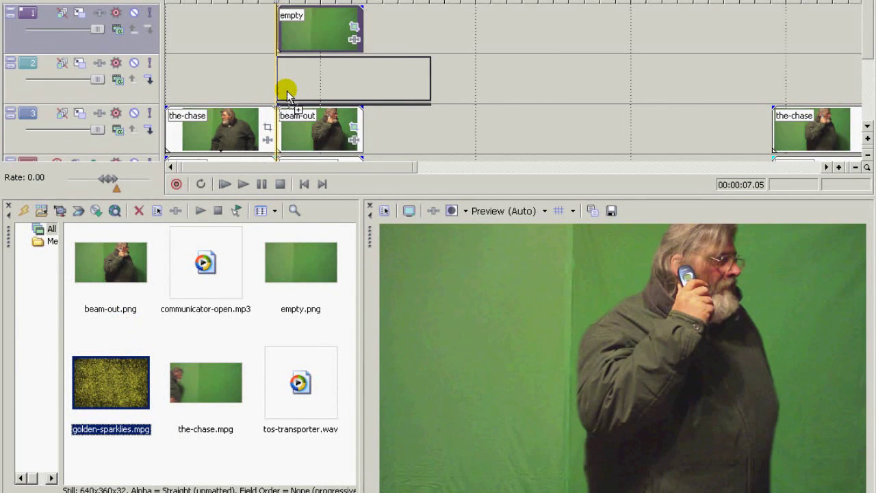
{"action": "left_click_drag", "start_coordinate": [287, 93], "coordinate": [288, 94]}
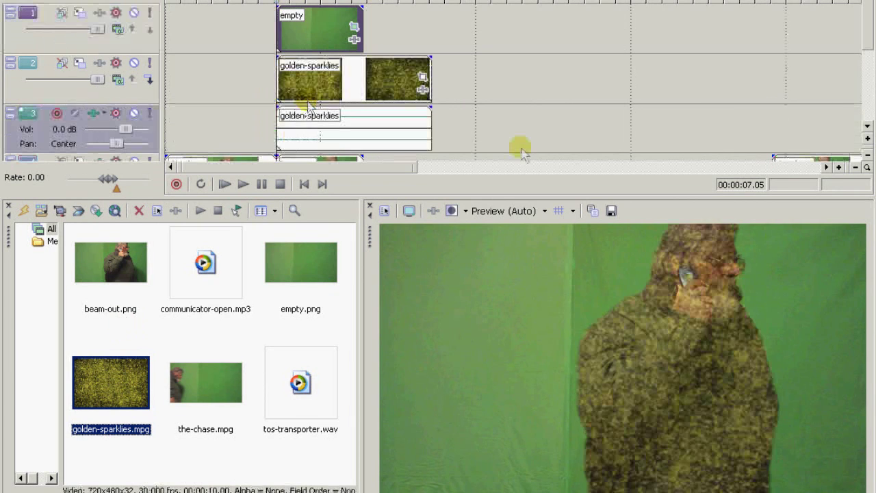
{"action": "right_click", "coordinate": [453, 118]}
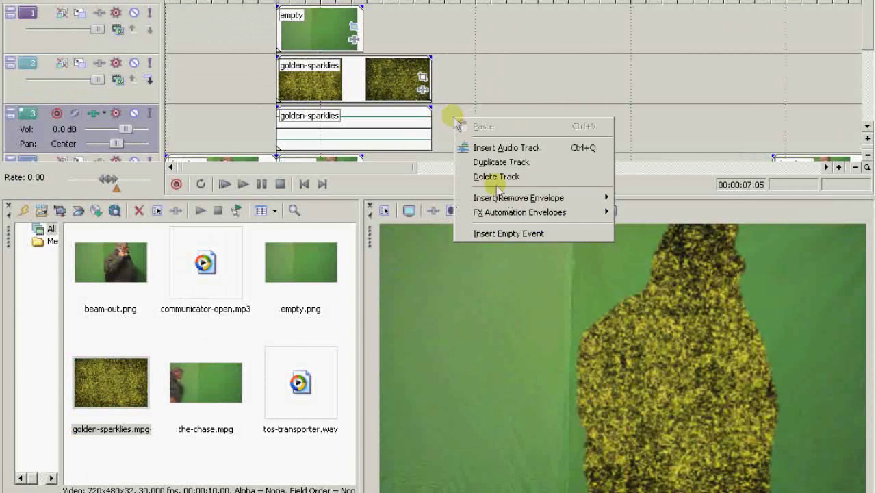
{"action": "left_click", "coordinate": [509, 180]}
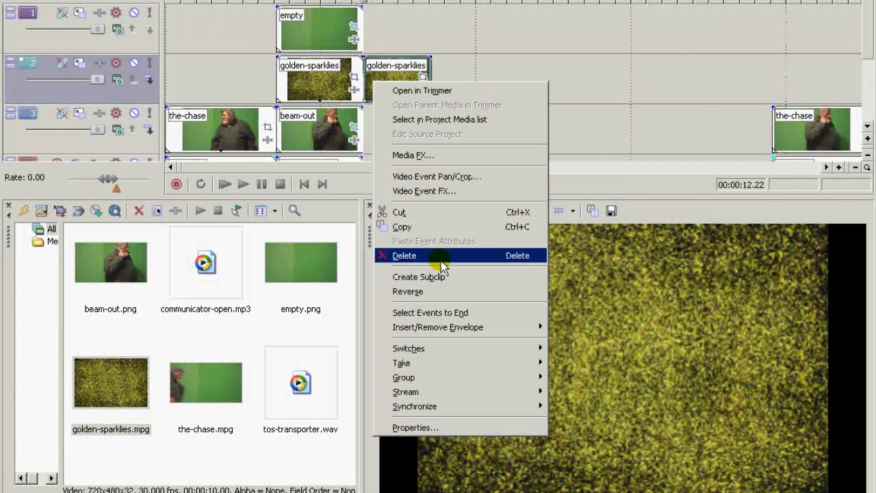
{"action": "left_click", "coordinate": [440, 258]}
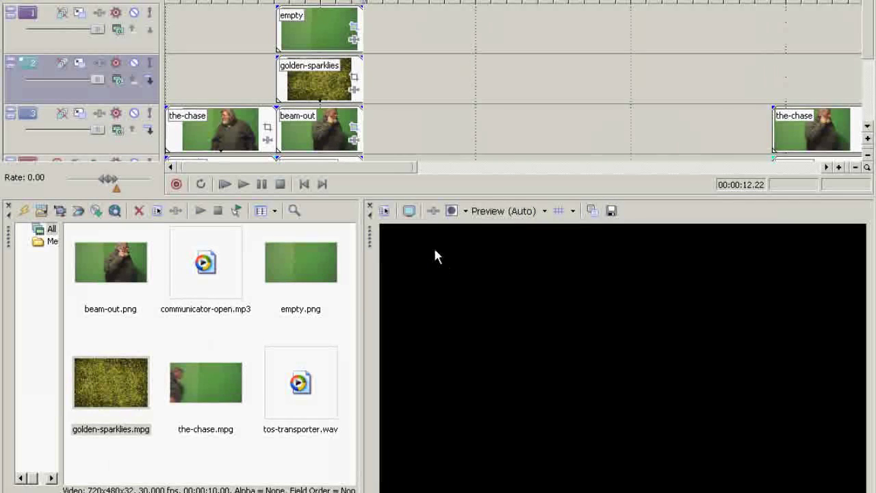
{"action": "left_click", "coordinate": [275, 85]}
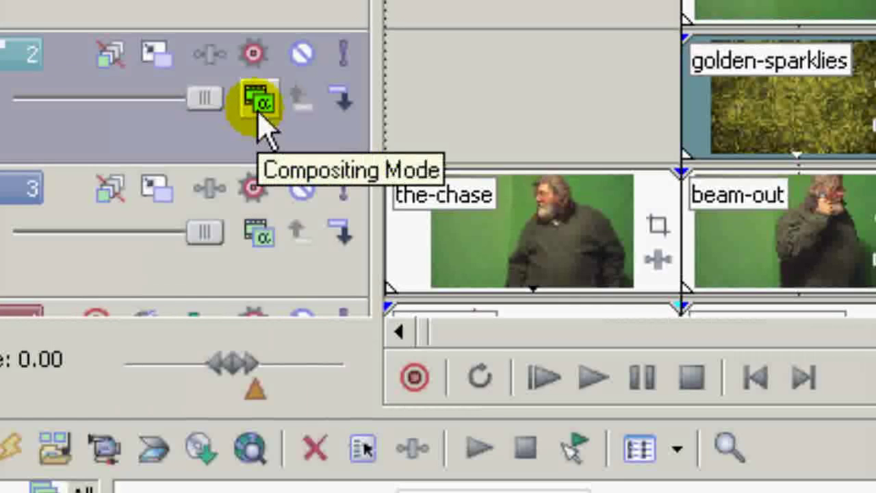
Set the sparkles track to Screen compositing and crop it with the 16:9 Widescreen preset
{"action": "left_click", "coordinate": [117, 80]}
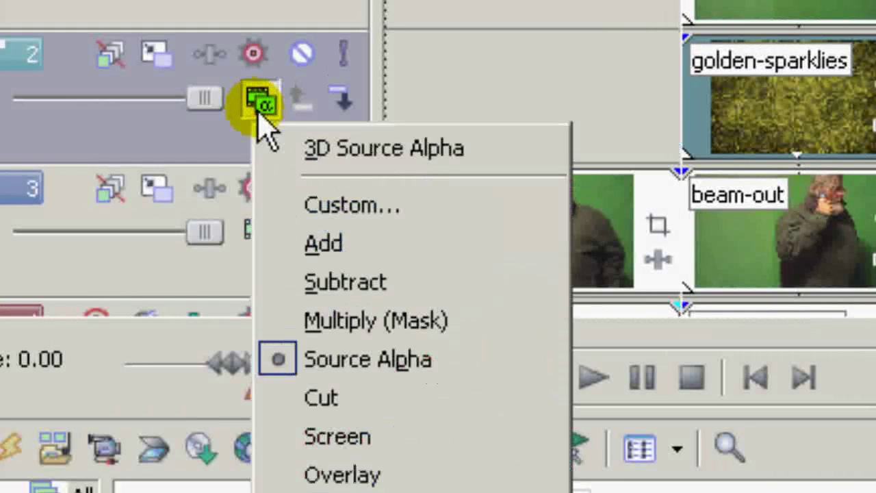
{"action": "left_click", "coordinate": [368, 438]}
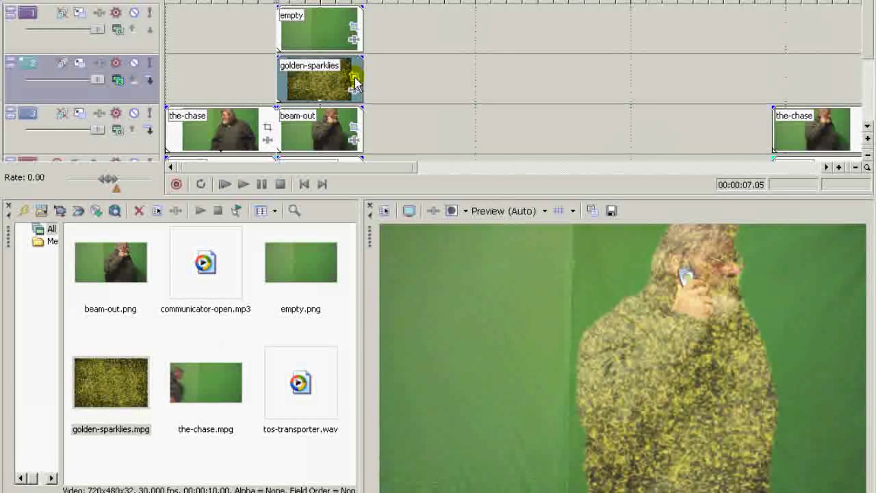
{"action": "left_click", "coordinate": [356, 80]}
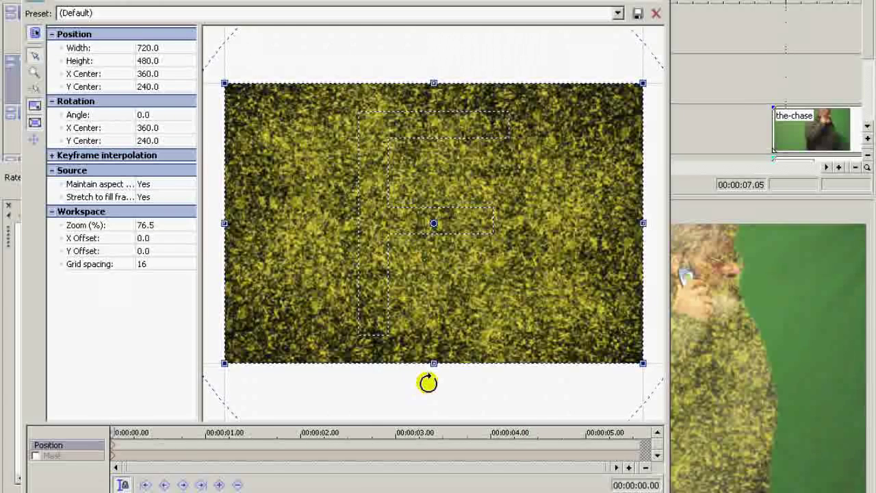
{"action": "left_click", "coordinate": [616, 15]}
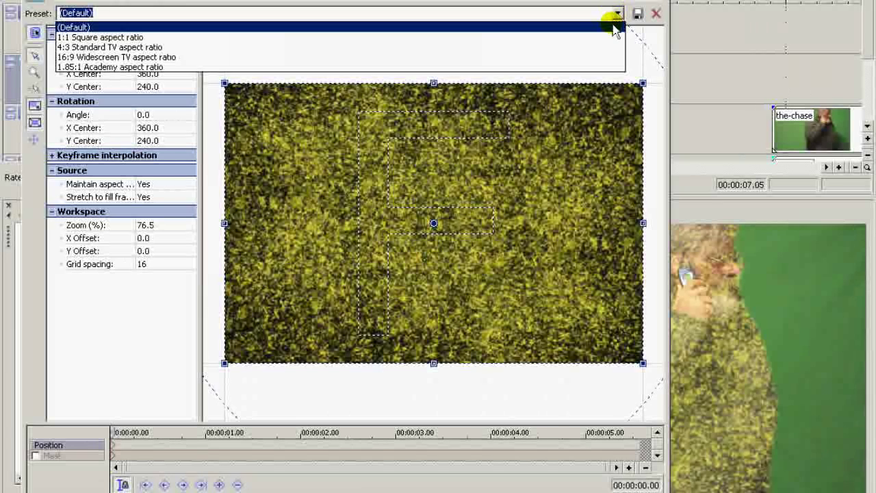
{"action": "left_click", "coordinate": [602, 57]}
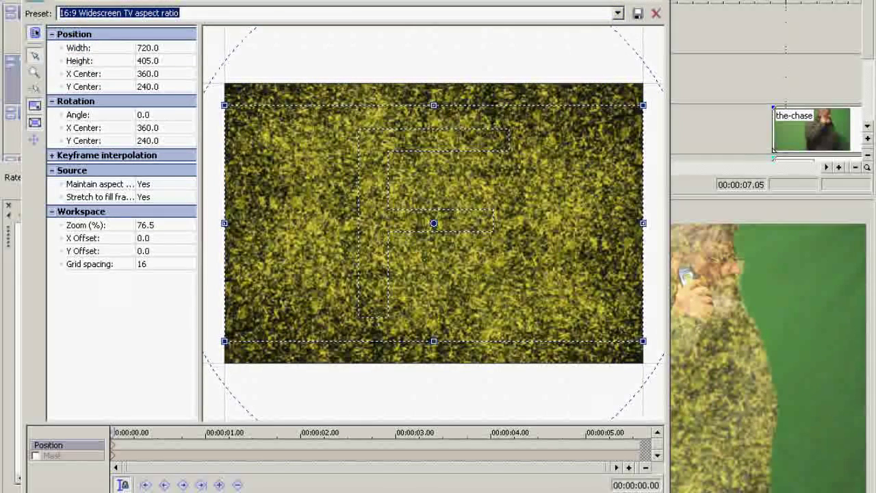
{"action": "key", "text": "alt+F4"}
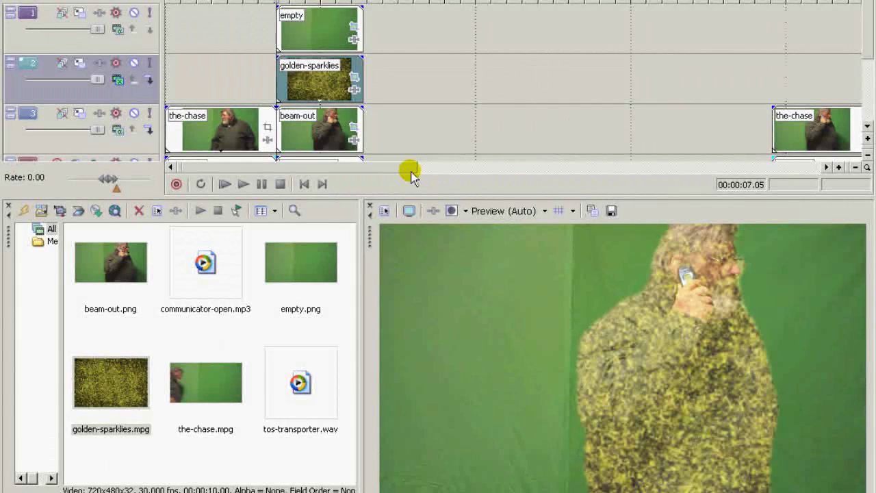
Fade golden-sparklies in and out, and give beam-out a 00:00:04.12 fade-out
{"action": "left_click_drag", "start_coordinate": [417, 168], "coordinate": [283, 178]}
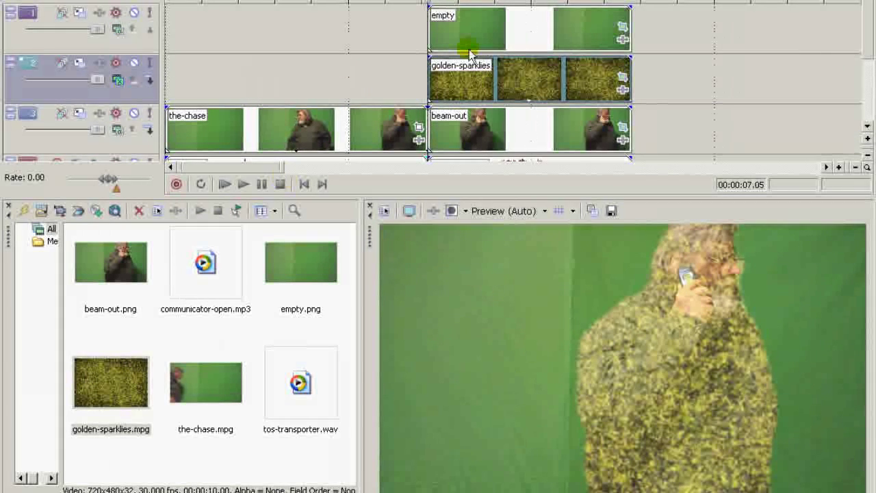
{"action": "left_click_drag", "start_coordinate": [426, 55], "coordinate": [437, 54]}
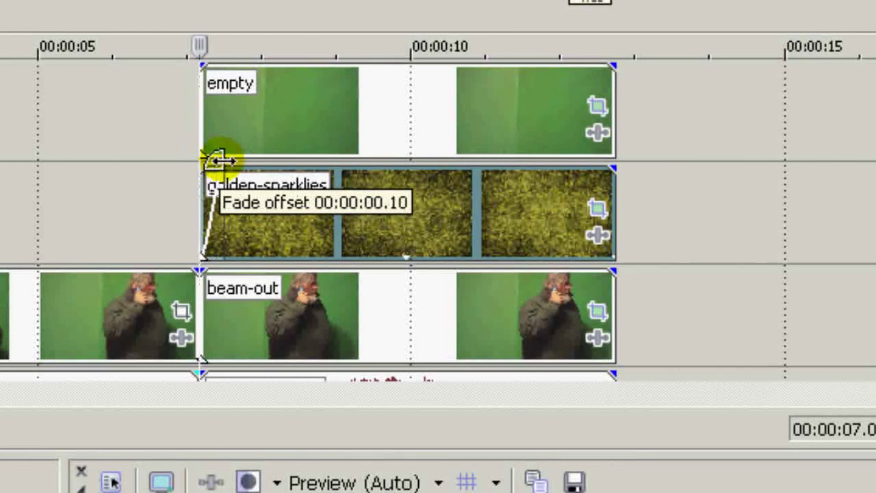
{"action": "left_click_drag", "start_coordinate": [218, 160], "coordinate": [249, 146]}
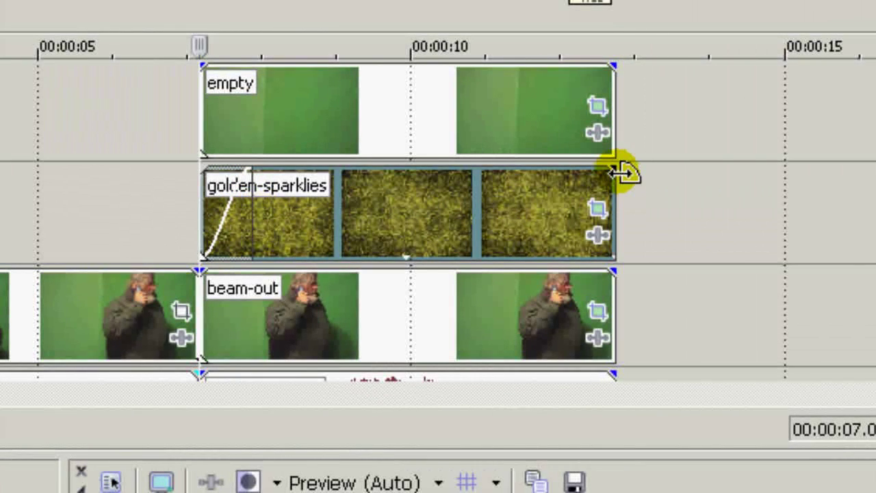
{"action": "left_click_drag", "start_coordinate": [621, 171], "coordinate": [568, 167]}
{"action": "scroll", "coordinate": [602, 174], "scroll_direction": "down", "scroll_amount": 1}
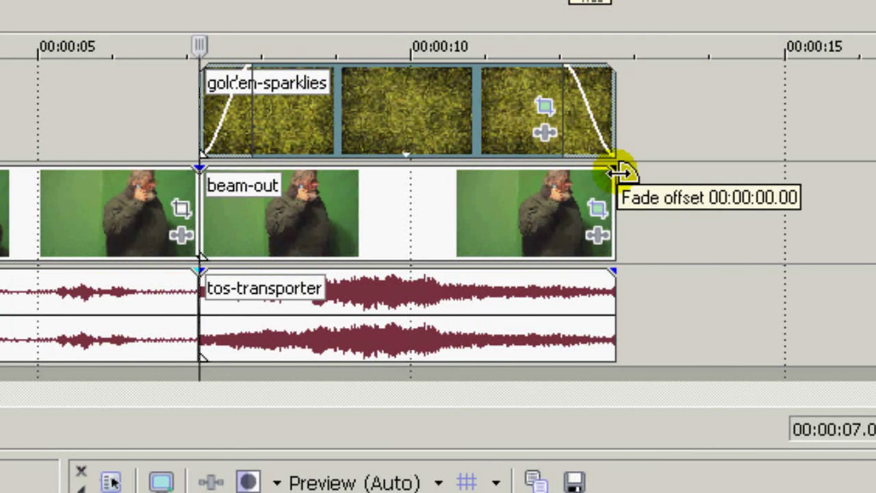
{"action": "left_click_drag", "start_coordinate": [621, 174], "coordinate": [294, 172]}
Finish the beam-out fade-out and add empty.png on a new bottom track, trimmed to end with the others
{"action": "left_click", "coordinate": [599, 334]}
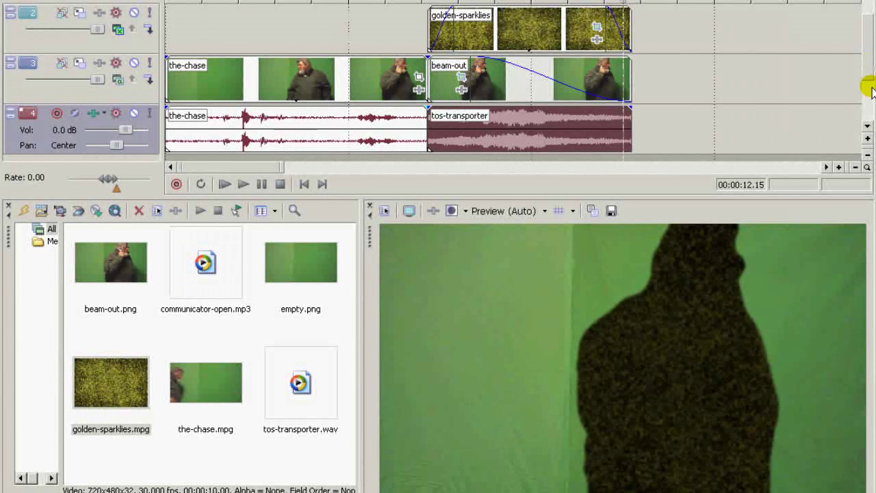
{"action": "left_click", "coordinate": [866, 103]}
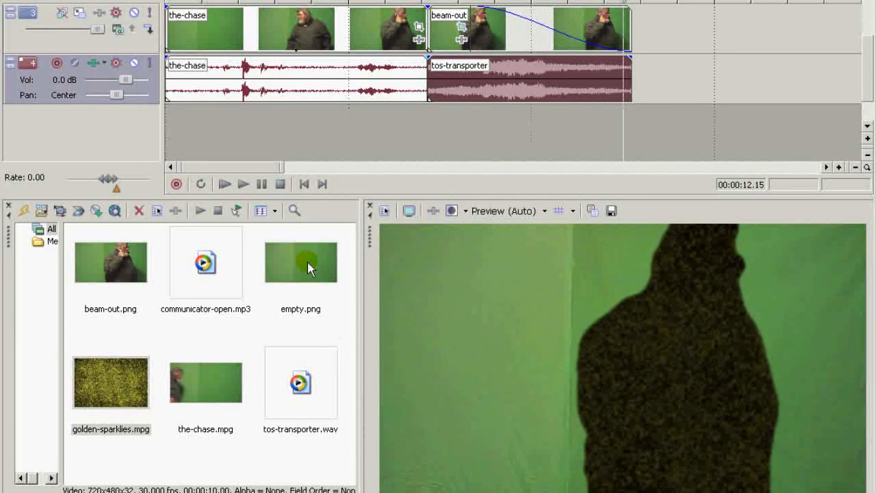
{"action": "left_click_drag", "start_coordinate": [311, 271], "coordinate": [435, 130]}
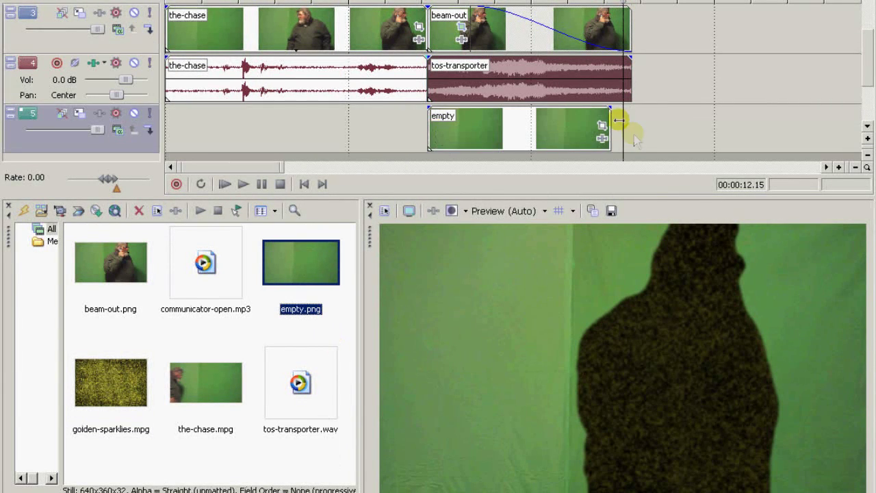
{"action": "left_click_drag", "start_coordinate": [611, 114], "coordinate": [627, 117]}
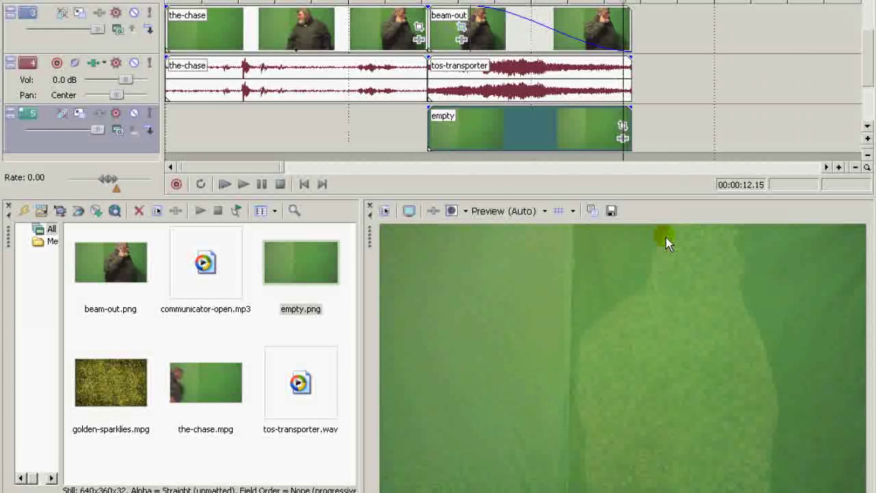
Step forward frame by frame to watch the actor fade fully to the empty set
{"action": "key", "text": "Right"}
{"action": "key", "text": "Right"}
{"action": "key", "text": "Right"}
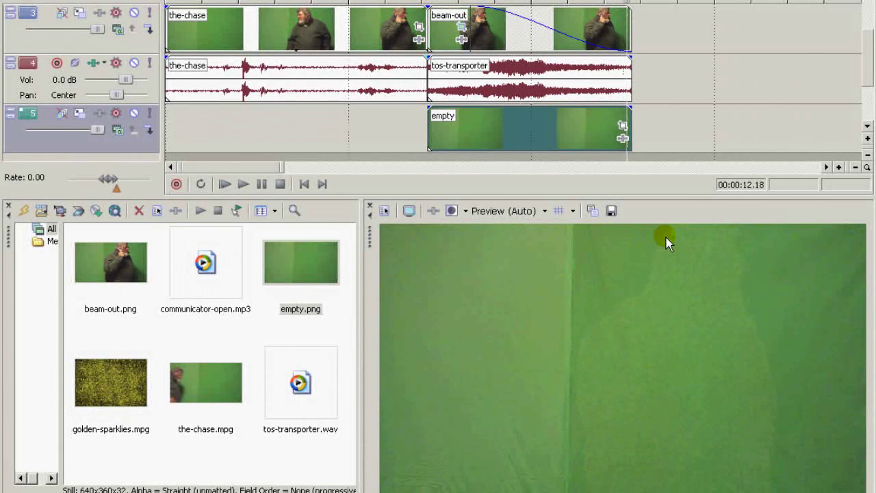
{"action": "key", "text": "Right"}
{"action": "key", "text": "Right"}
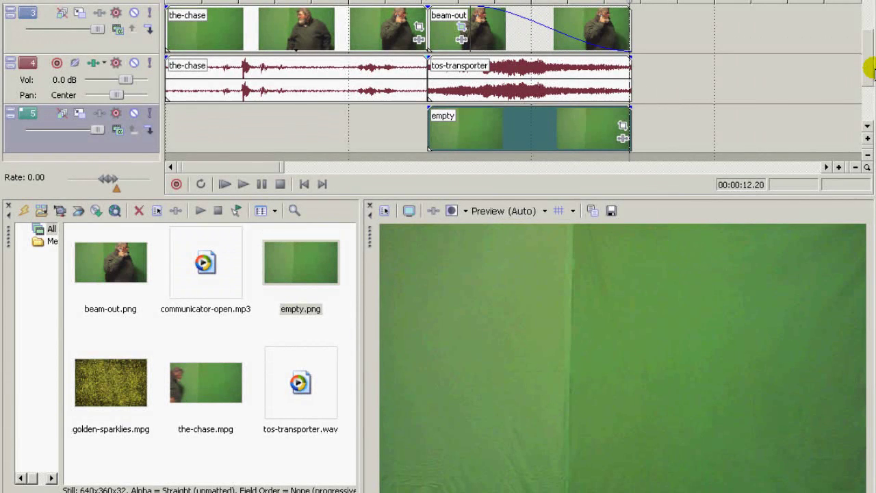
{"action": "left_click_drag", "start_coordinate": [870, 69], "coordinate": [869, 27]}
Move the later the-chase clips earlier on the timeline
{"action": "left_click_drag", "start_coordinate": [275, 166], "coordinate": [345, 166]}
{"action": "left_click", "coordinate": [848, 88]}
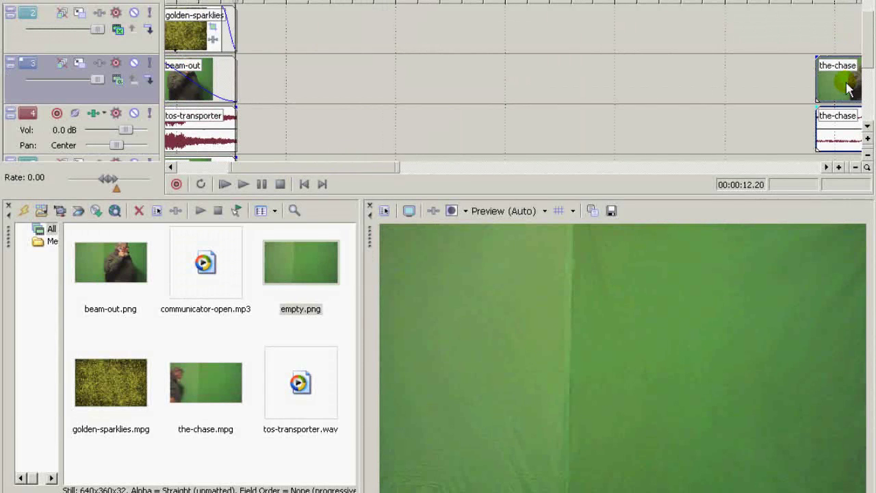
{"action": "left_click_drag", "start_coordinate": [847, 88], "coordinate": [380, 87]}
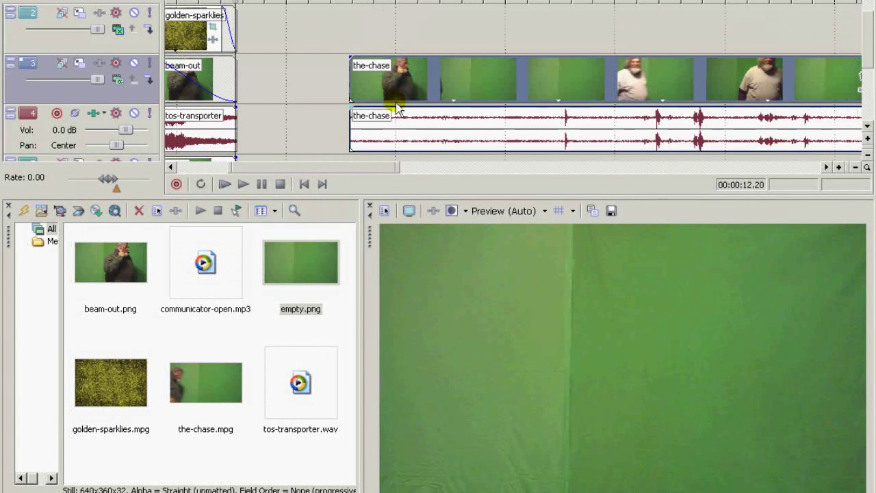
Scrub through the-chase from about 00:00:28.12 and settle the cursor at 00:00:30.01 on the empty set
{"action": "left_click", "coordinate": [556, 137]}
{"action": "left_click", "coordinate": [564, 135]}
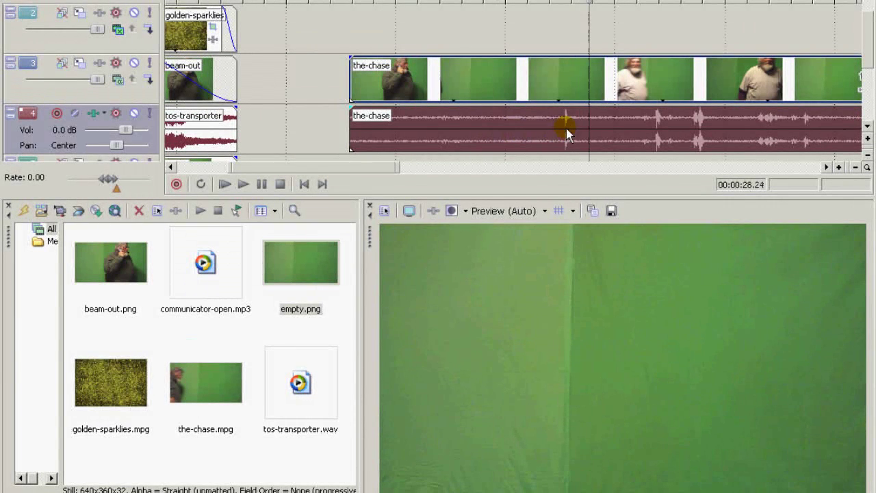
{"action": "left_click", "coordinate": [596, 128]}
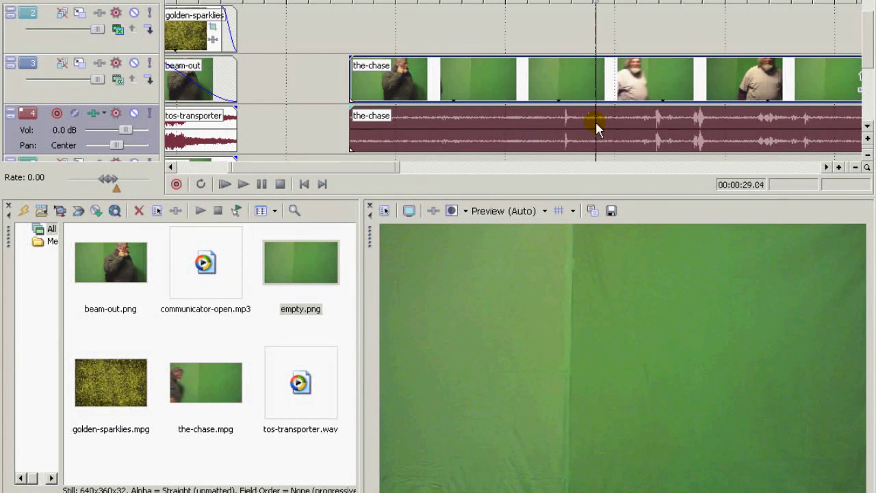
{"action": "left_click", "coordinate": [604, 124]}
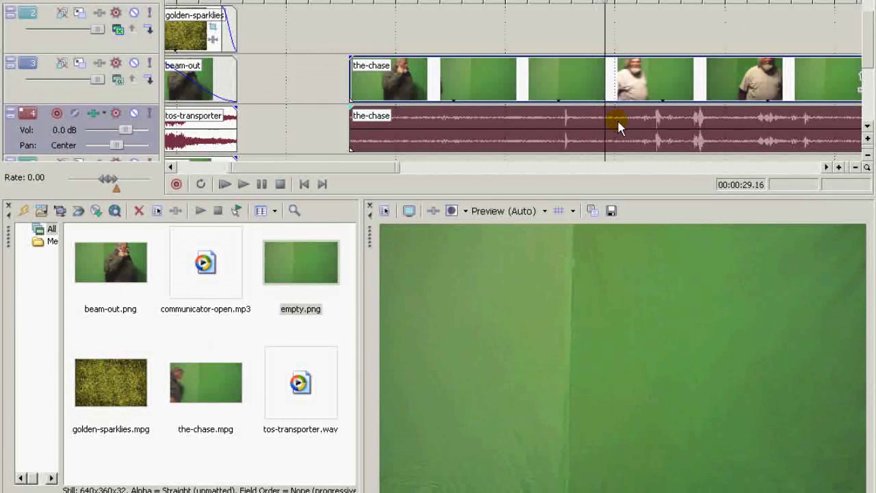
{"action": "left_click", "coordinate": [627, 126]}
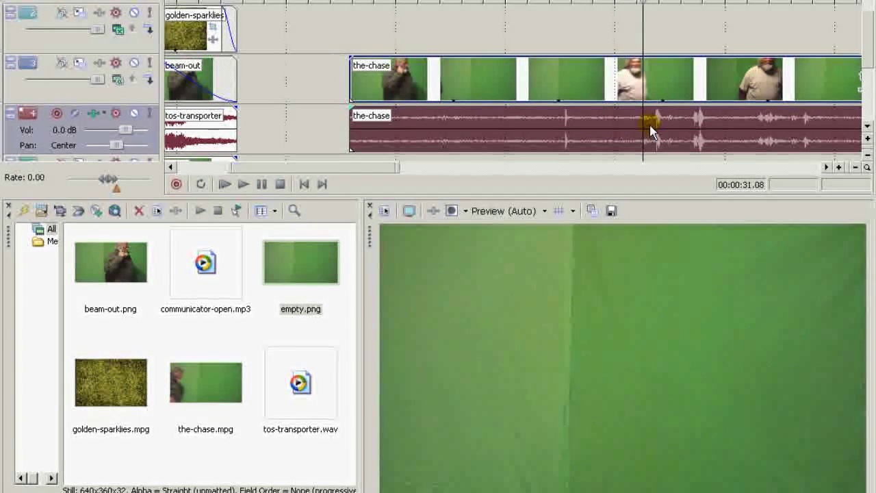
{"action": "left_click", "coordinate": [650, 128]}
{"action": "left_click", "coordinate": [651, 130]}
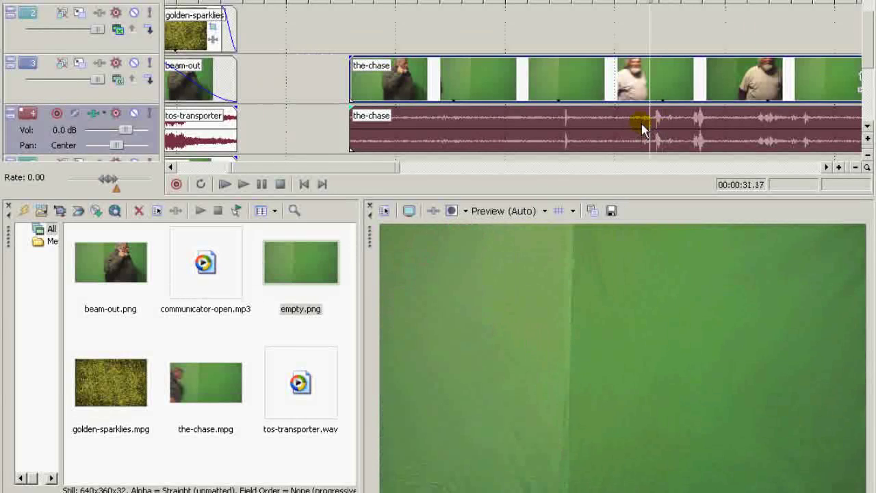
{"action": "left_click", "coordinate": [640, 126]}
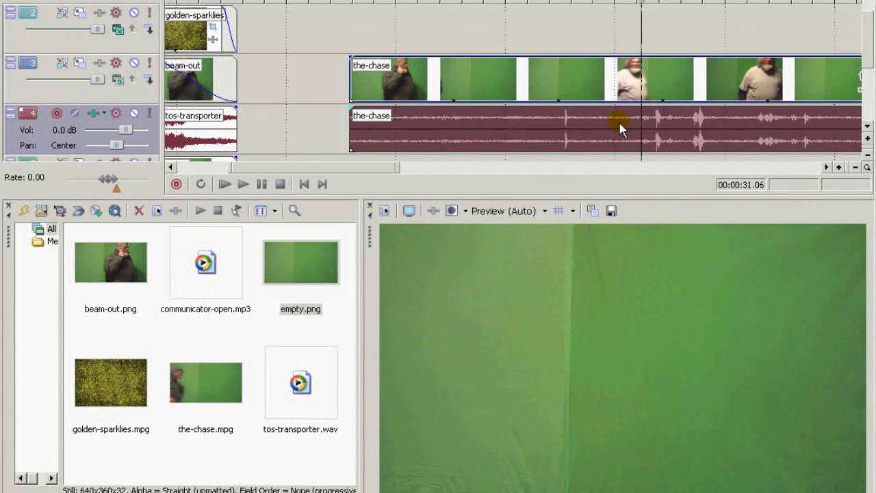
{"action": "left_click", "coordinate": [615, 123]}
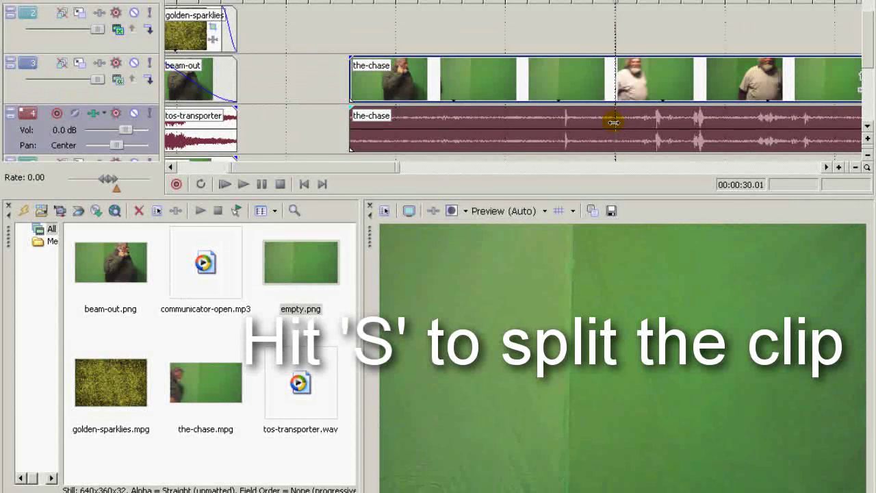
Split the-chase at 00:00:30.01 and delete the left piece
{"action": "key", "text": "s"}
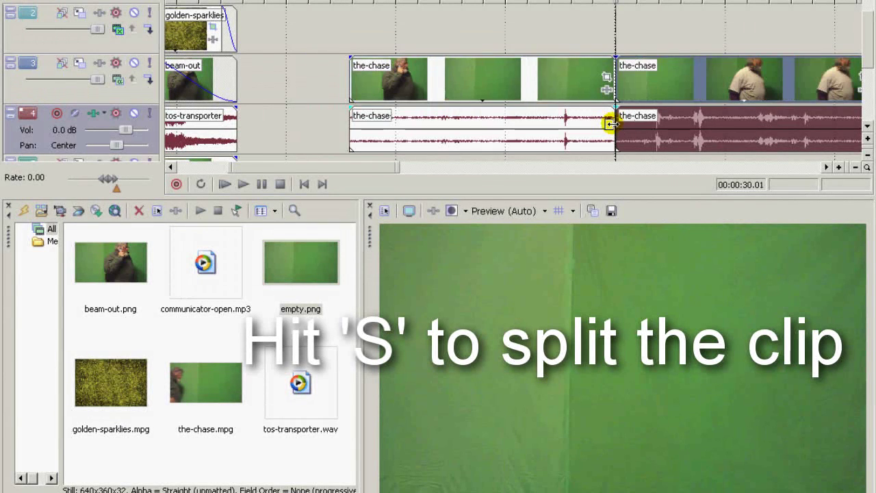
{"action": "left_click_drag", "start_coordinate": [512, 86], "coordinate": [469, 87]}
{"action": "right_click", "coordinate": [465, 88]}
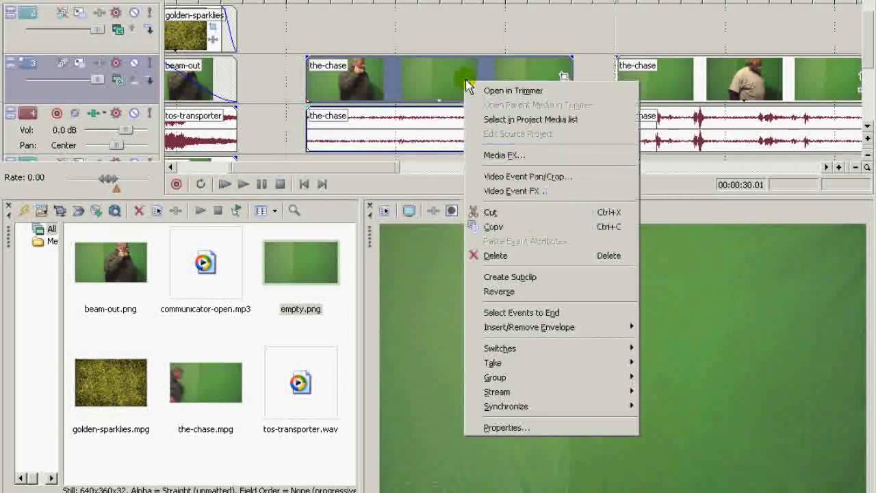
{"action": "left_click", "coordinate": [518, 261]}
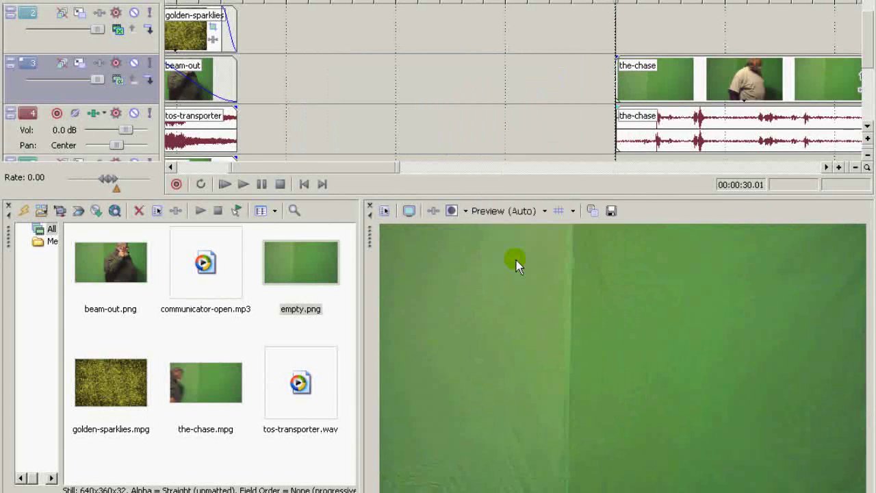
{"action": "left_click_drag", "start_coordinate": [351, 166], "coordinate": [336, 170]}
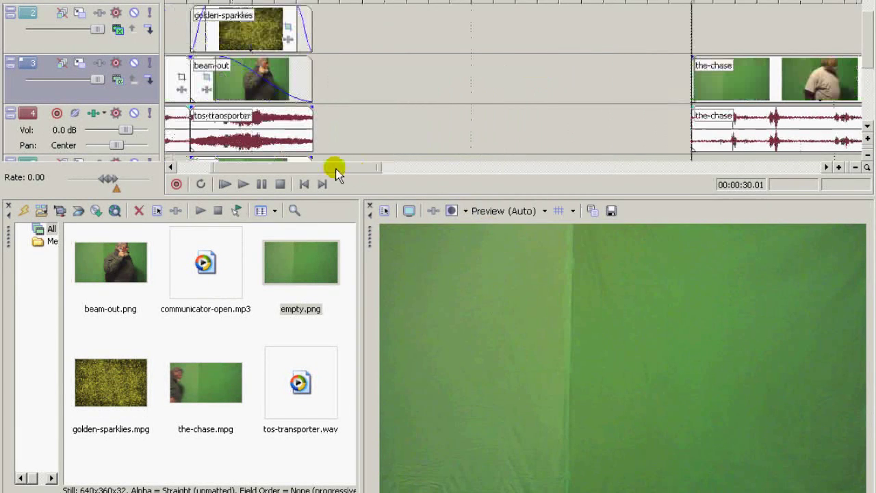
Slide the remaining the-chase video and audio left to start right after beam-out
{"action": "left_click", "coordinate": [821, 80]}
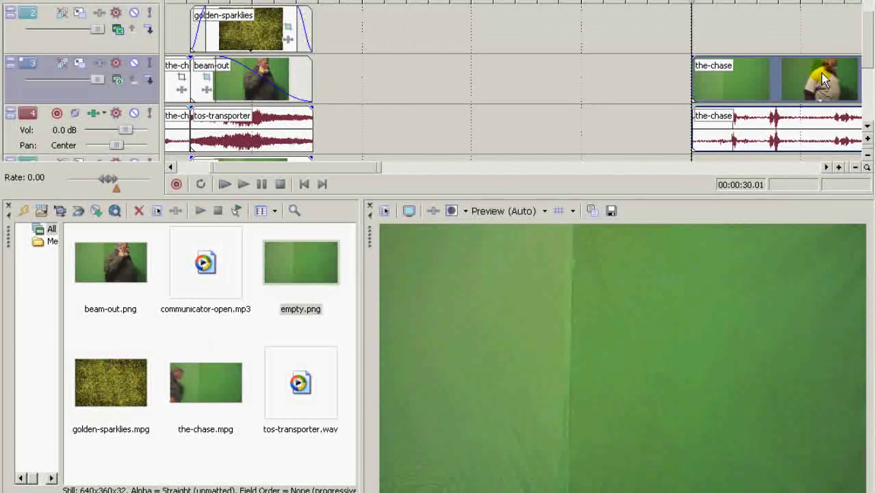
{"action": "left_click_drag", "start_coordinate": [821, 80], "coordinate": [448, 77]}
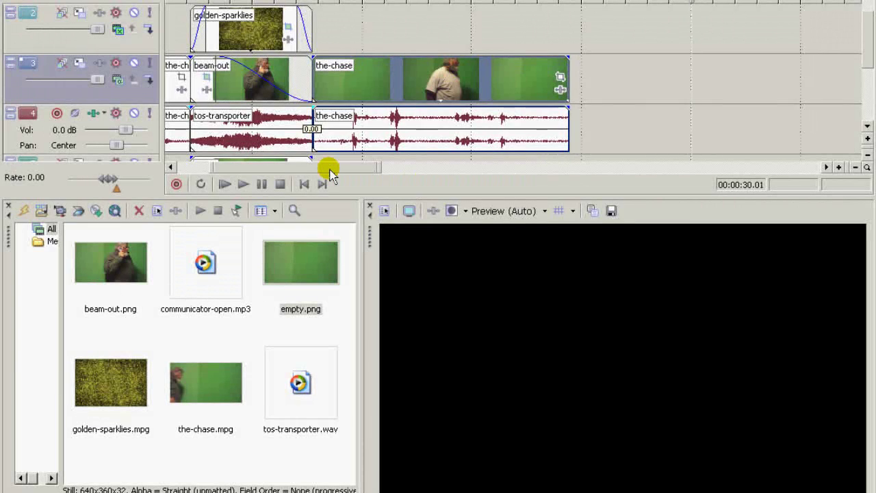
{"action": "left_click_drag", "start_coordinate": [329, 174], "coordinate": [294, 172]}
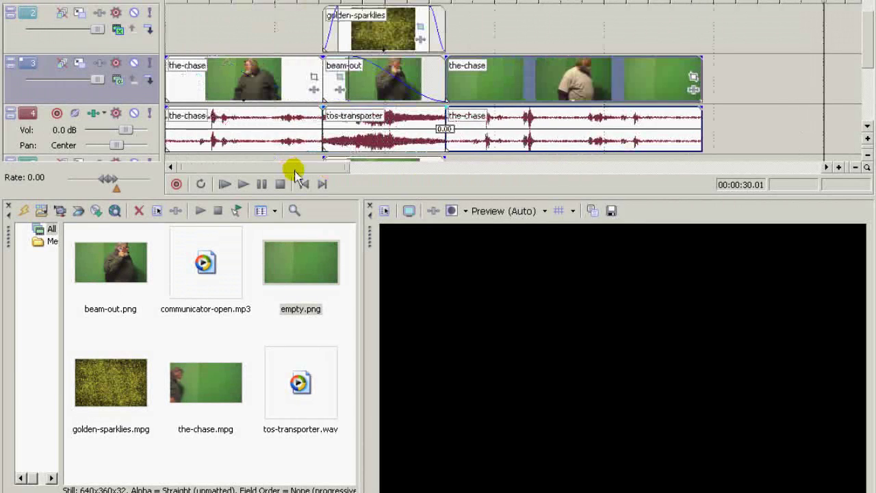
{"action": "left_click", "coordinate": [296, 43]}
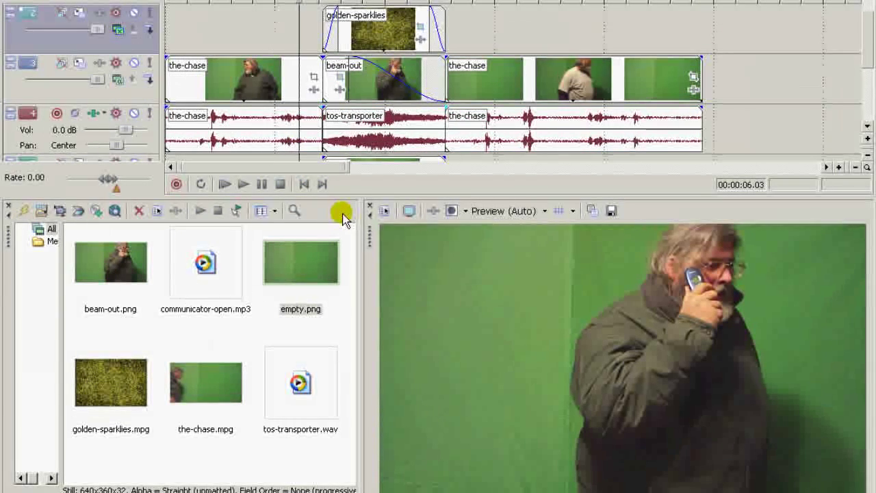
{"action": "left_click", "coordinate": [311, 135]}
{"action": "left_click", "coordinate": [360, 131]}
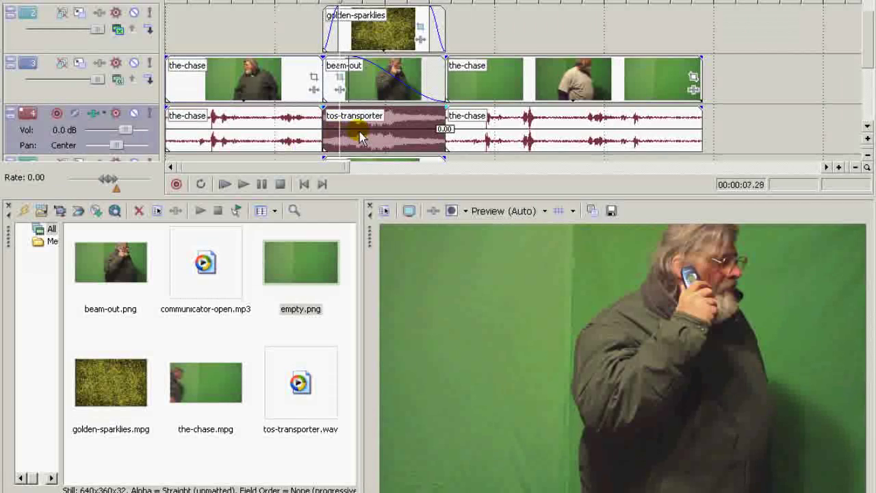
{"action": "left_click", "coordinate": [377, 132]}
{"action": "key", "text": "space"}
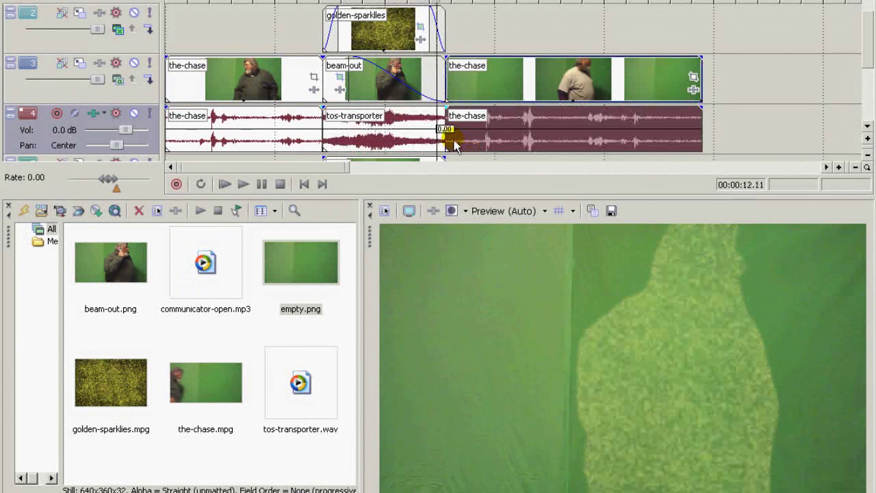
{"action": "left_click", "coordinate": [453, 141]}
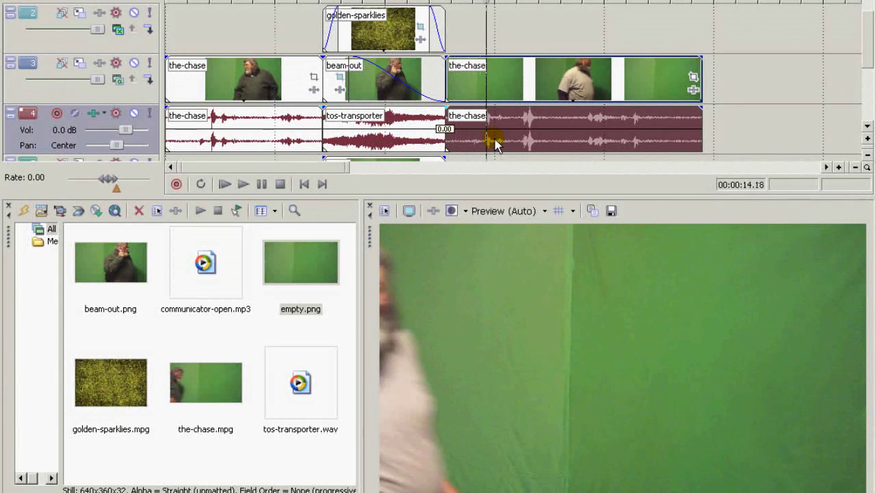
{"action": "left_click", "coordinate": [567, 137]}
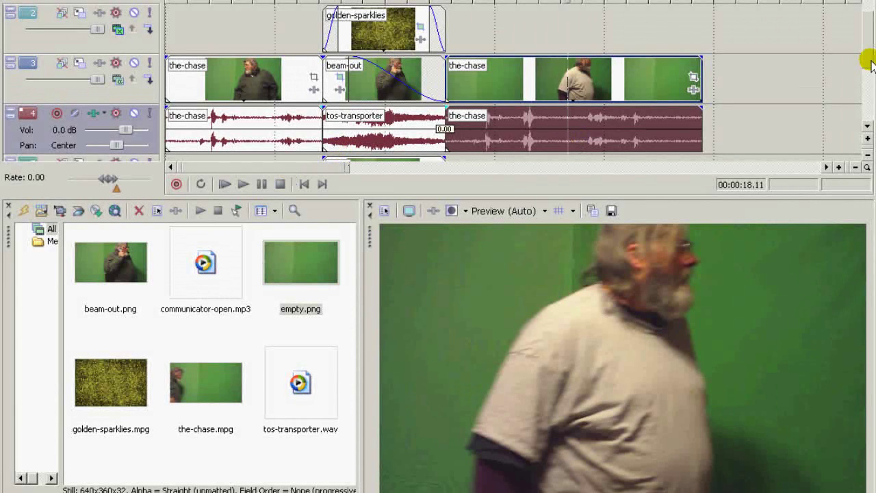
{"action": "scroll", "coordinate": [868, 75], "scroll_direction": "down", "scroll_amount": 1}
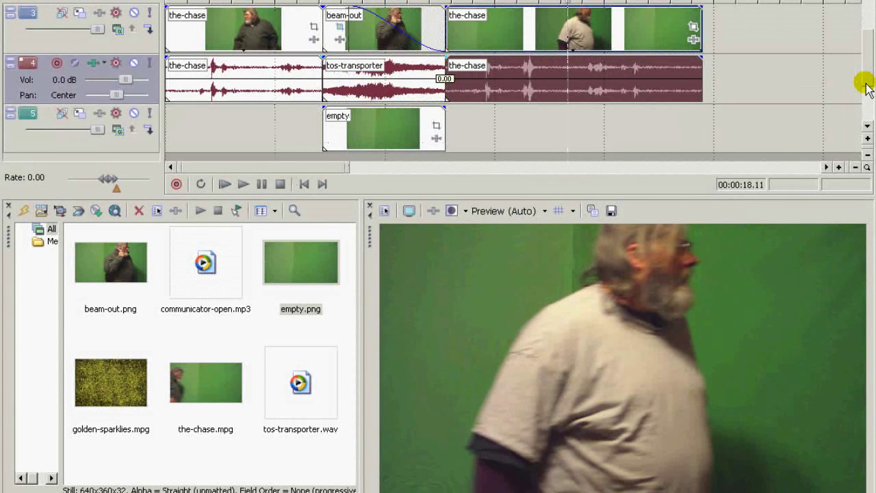
Cue the cursor to 00:00:04.10, where the actor raises his hand
{"action": "left_click", "coordinate": [236, 92]}
{"action": "left_click", "coordinate": [254, 91]}
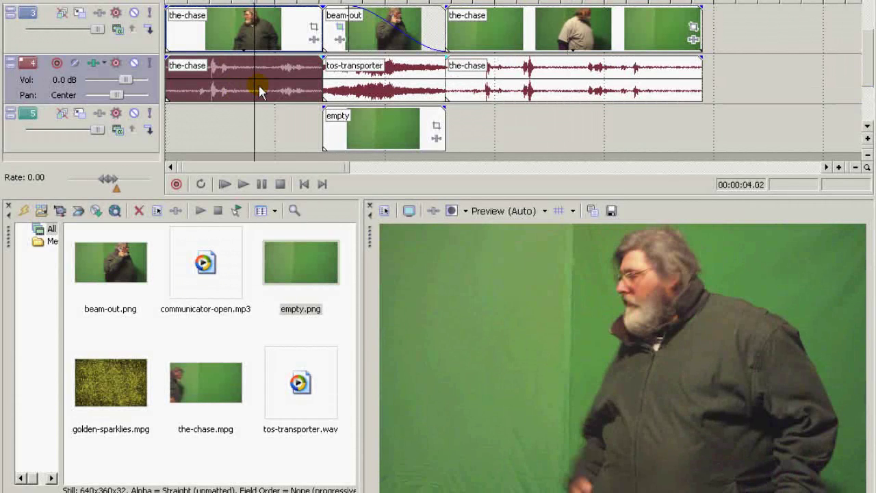
{"action": "left_click", "coordinate": [259, 92]}
{"action": "key", "text": "Right"}
{"action": "key", "text": "Right"}
{"action": "key", "text": "Right"}
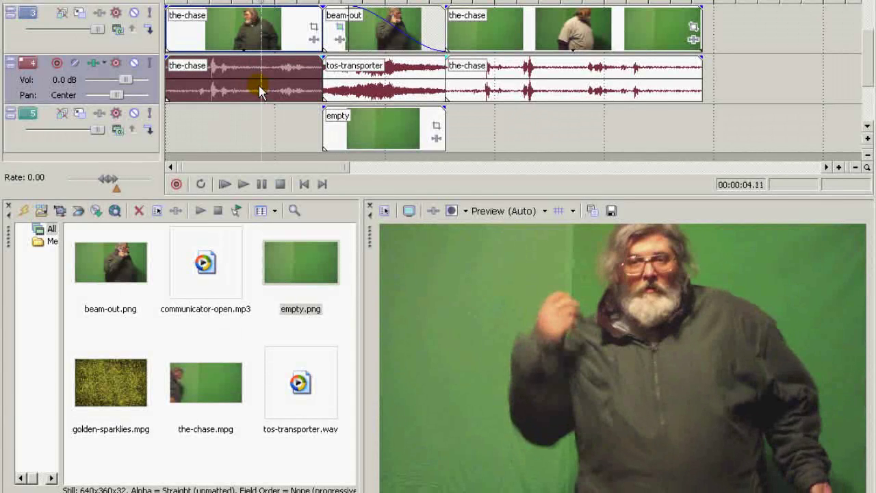
{"action": "key", "text": "Left"}
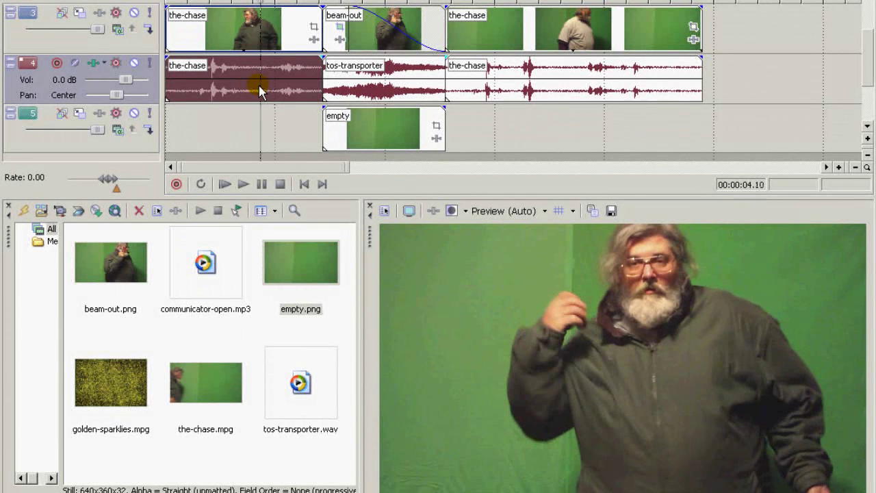
Drop communicator-open.mp3 on a new audio track at 00:00:04.10, then return to the timeline start
{"action": "left_click", "coordinate": [249, 342]}
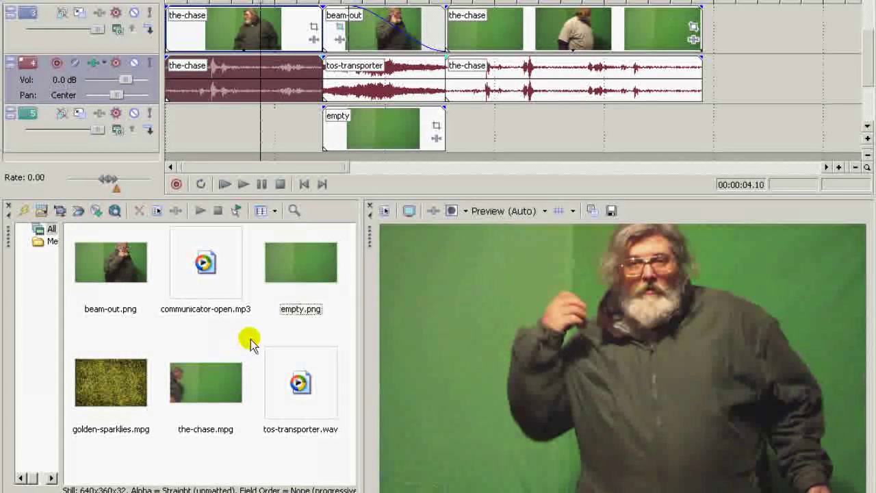
{"action": "left_click_drag", "start_coordinate": [239, 280], "coordinate": [273, 137]}
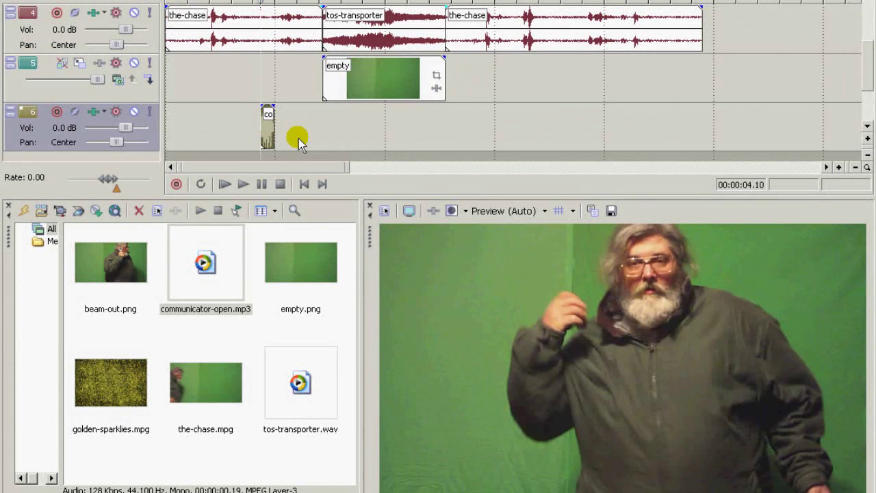
{"action": "left_click", "coordinate": [868, 74]}
{"action": "key", "text": "Home"}
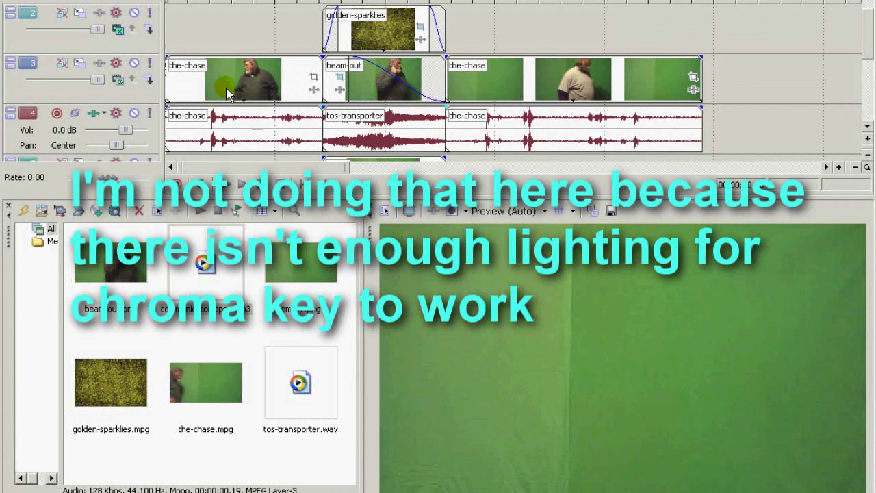
{"action": "left_click", "coordinate": [227, 94]}
{"action": "left_click", "coordinate": [590, 91]}
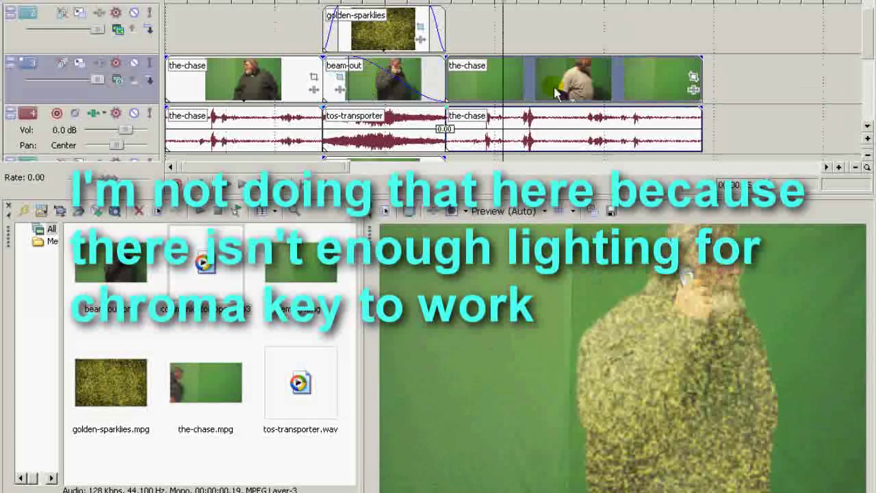
{"action": "left_click", "coordinate": [254, 99]}
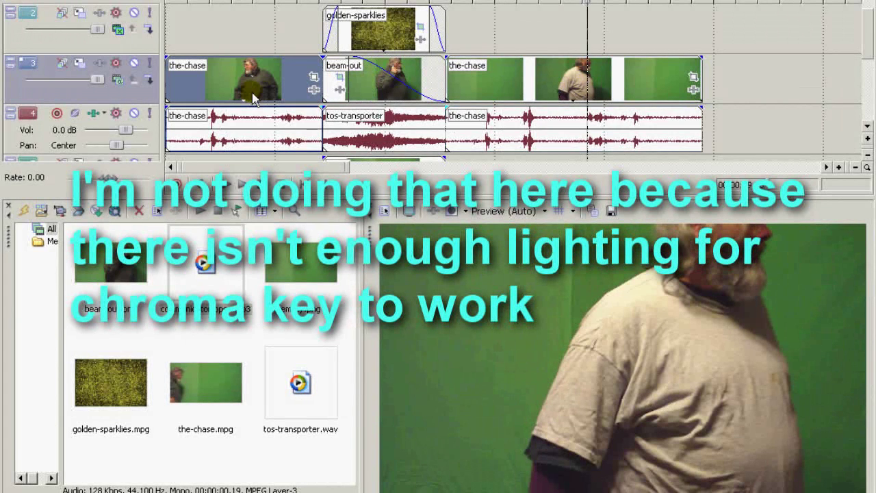